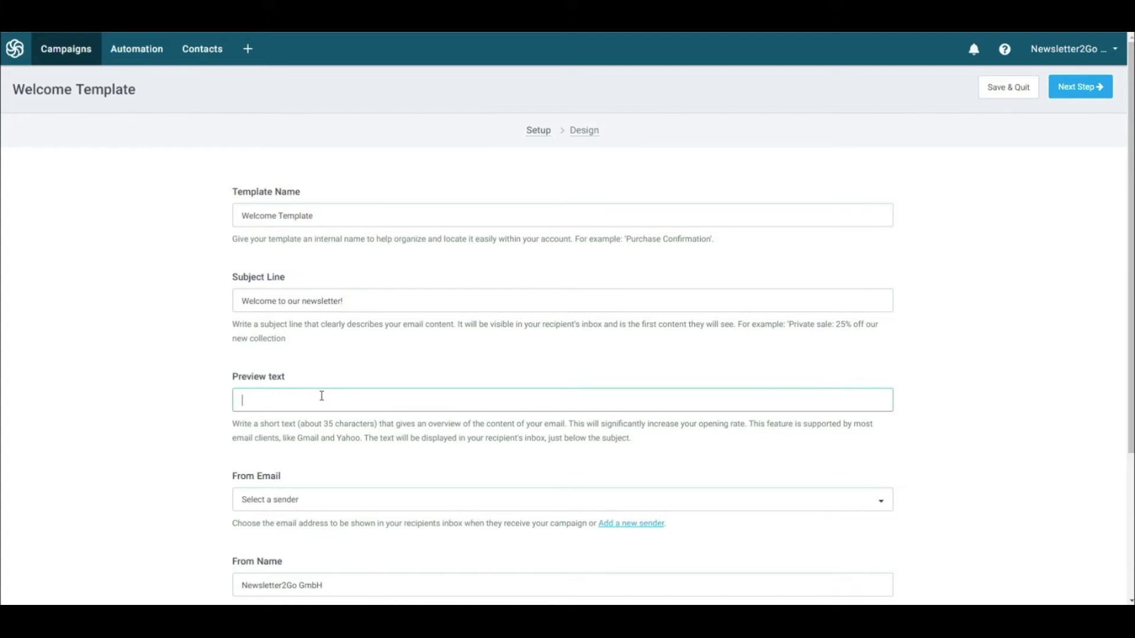
# - Complete the template setup with the preview text "All you need to know about us", the CompanyName sender and the From Name "Company Name"
pyautogui.write('you need to know about us')
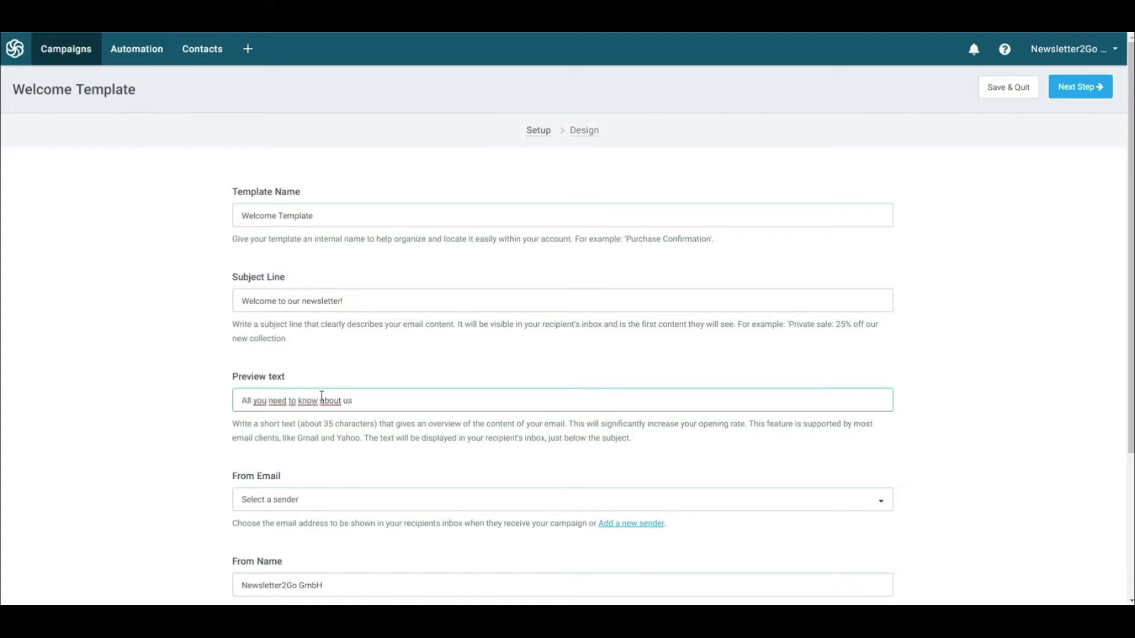
pyautogui.click(280, 473)
pyautogui.click(285, 502)
pyautogui.click(284, 529)
pyautogui.moveTo(300, 582); pyautogui.dragTo(240, 583)
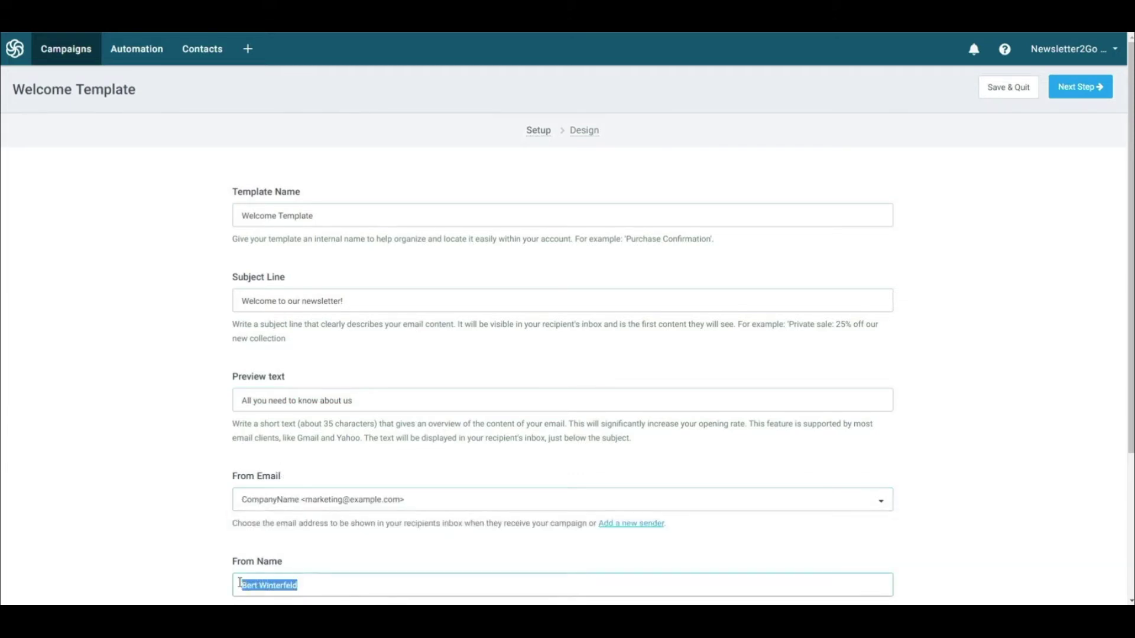
pyautogui.write('Company Name')
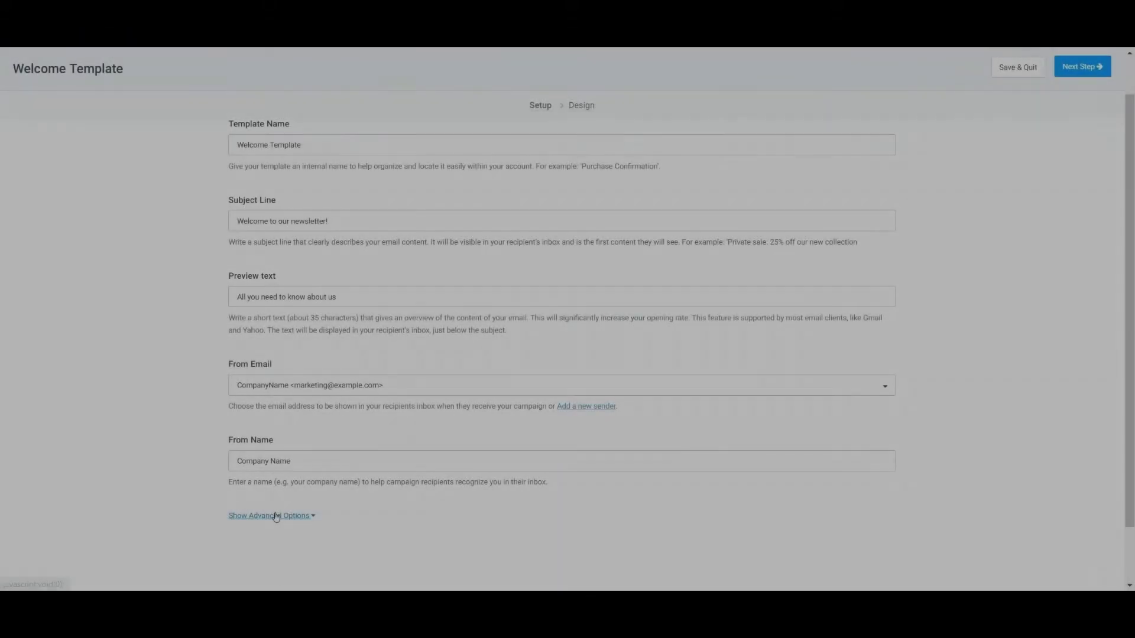
# - Show the advanced setup options and review the reply-to, analytics tracking, tag and attachment settings
pyautogui.click(276, 516)
pyautogui.scroll(-5, 275, 512)
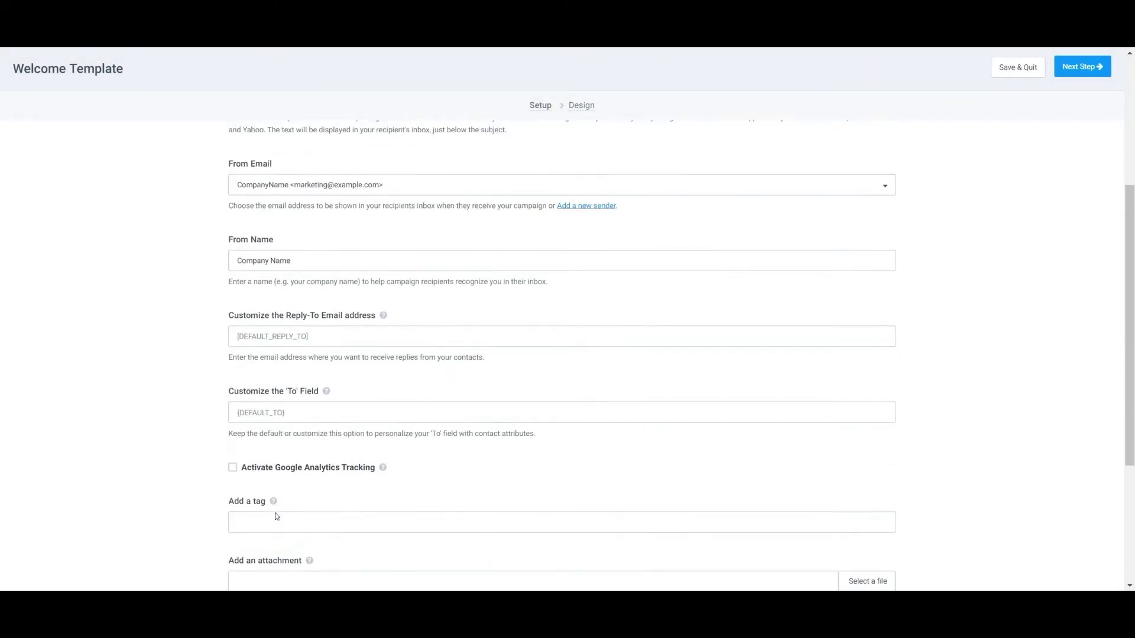
pyautogui.click(232, 488)
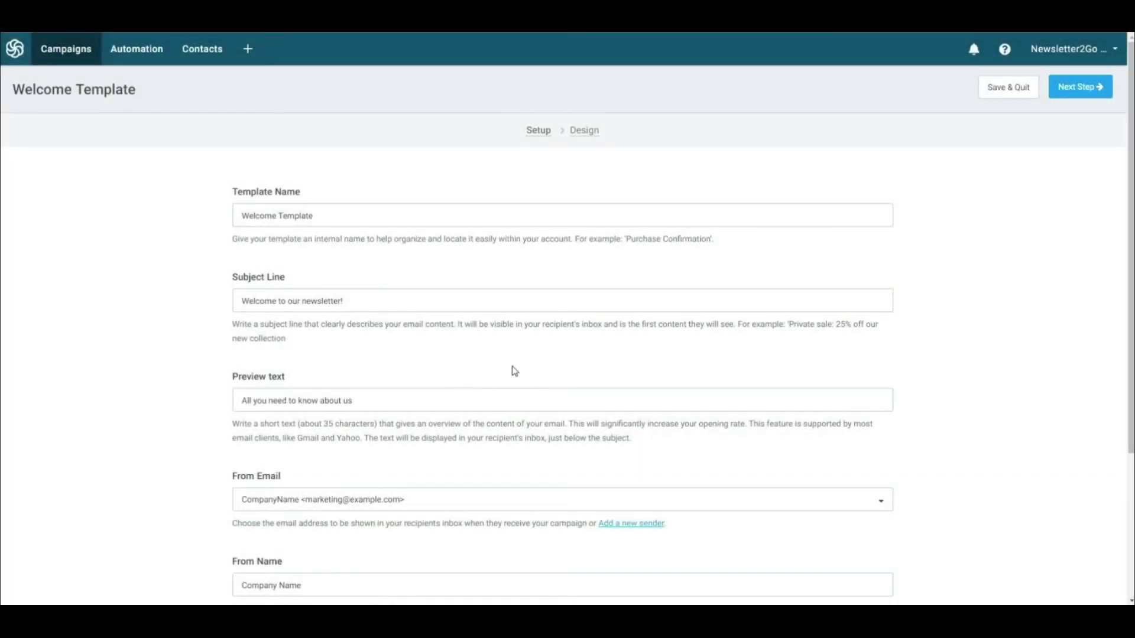
# - Continue to the template's design stage and open the Drag & Drop Editor (2020)
pyautogui.click(1075, 98)
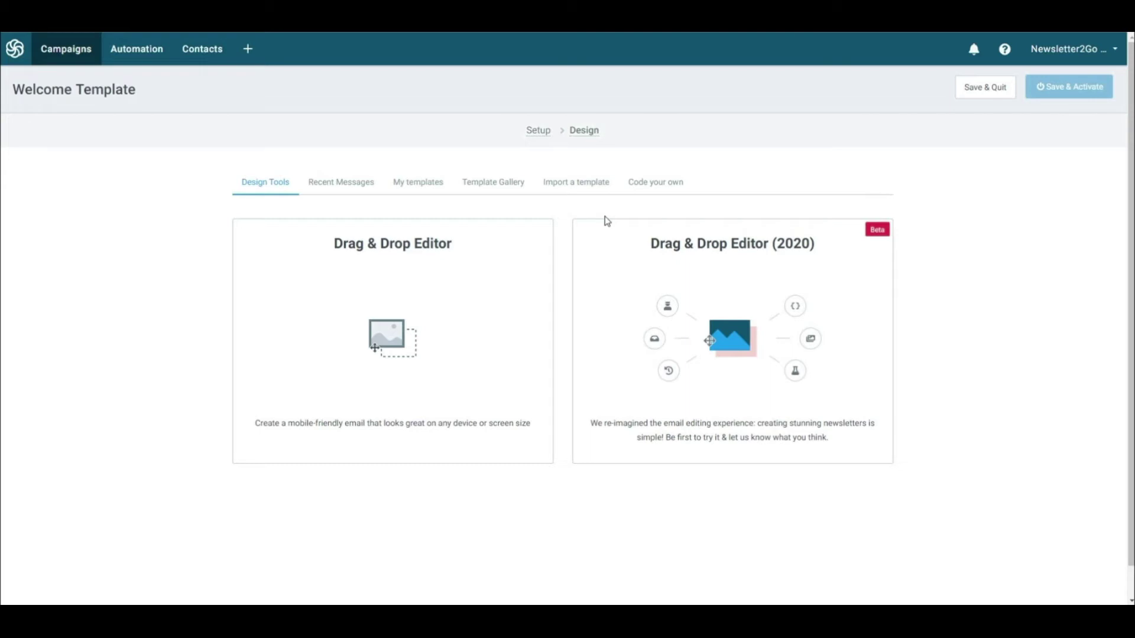
pyautogui.click(677, 329)
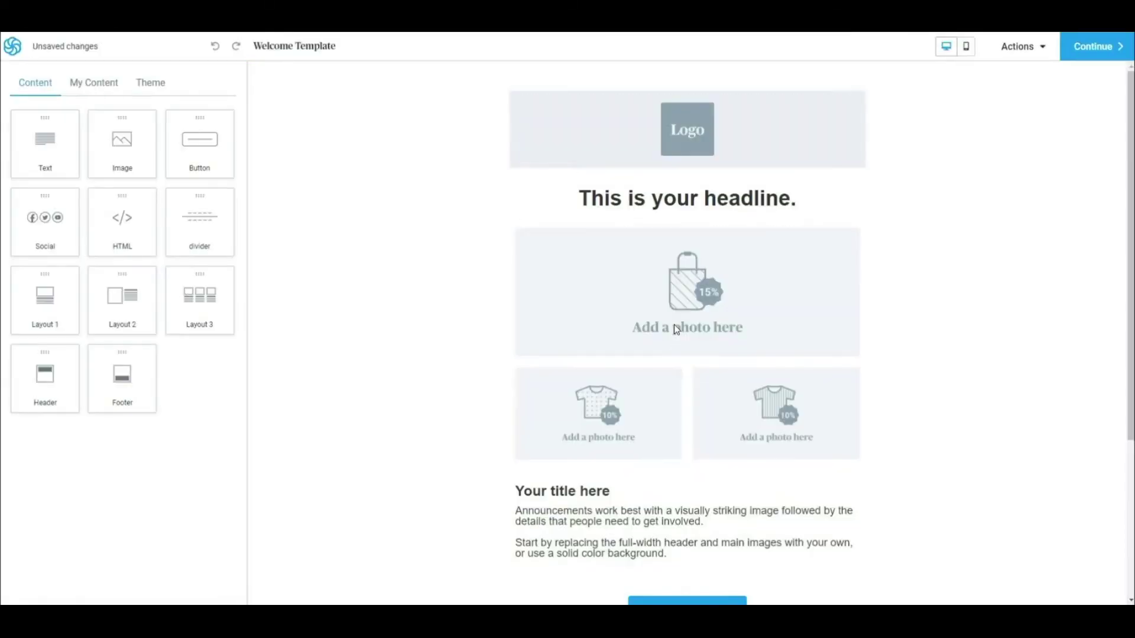
# - Delete the logo header section above the main headline from the email layout
pyautogui.click(385, 157)
pyautogui.click(327, 180)
pyautogui.click(428, 182)
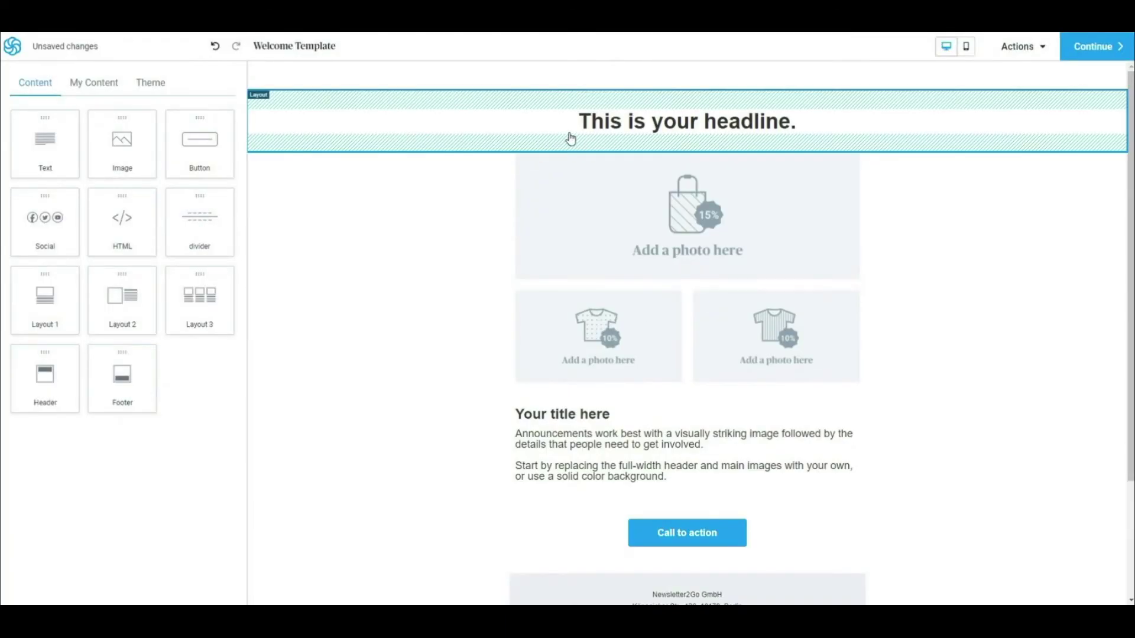
# - Replace the main headline's text with "CompanyName" and set its font size to 14
pyautogui.click(616, 123)
pyautogui.tripleClick(615, 122)
pyautogui.write('CompanyName')
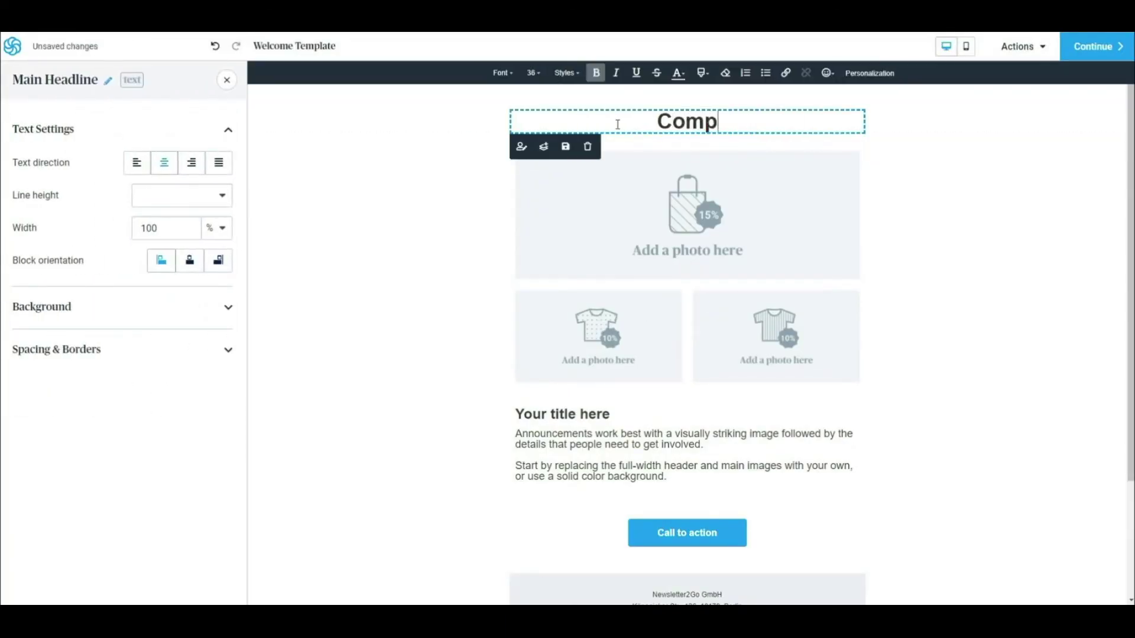
pyautogui.tripleClick(619, 123)
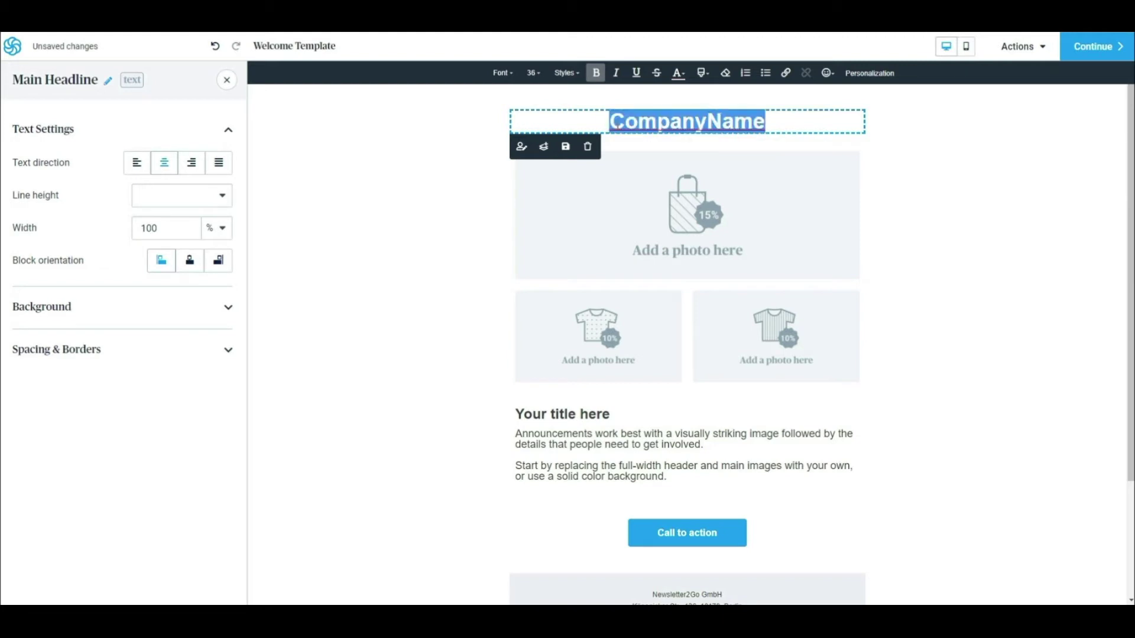
pyautogui.click(534, 72)
pyautogui.scroll(3, 540, 148)
pyautogui.click(541, 158)
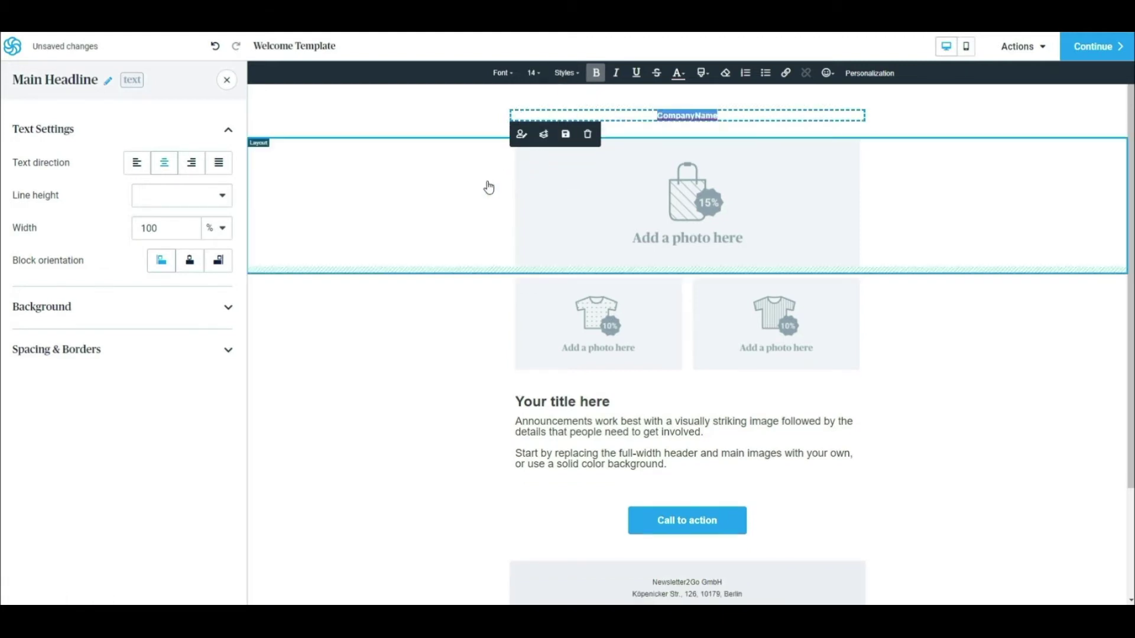
# - Fill the large photo placeholder with the colourful Welcome stock image found by searching for "welcome"
pyautogui.click(603, 201)
pyautogui.click(157, 228)
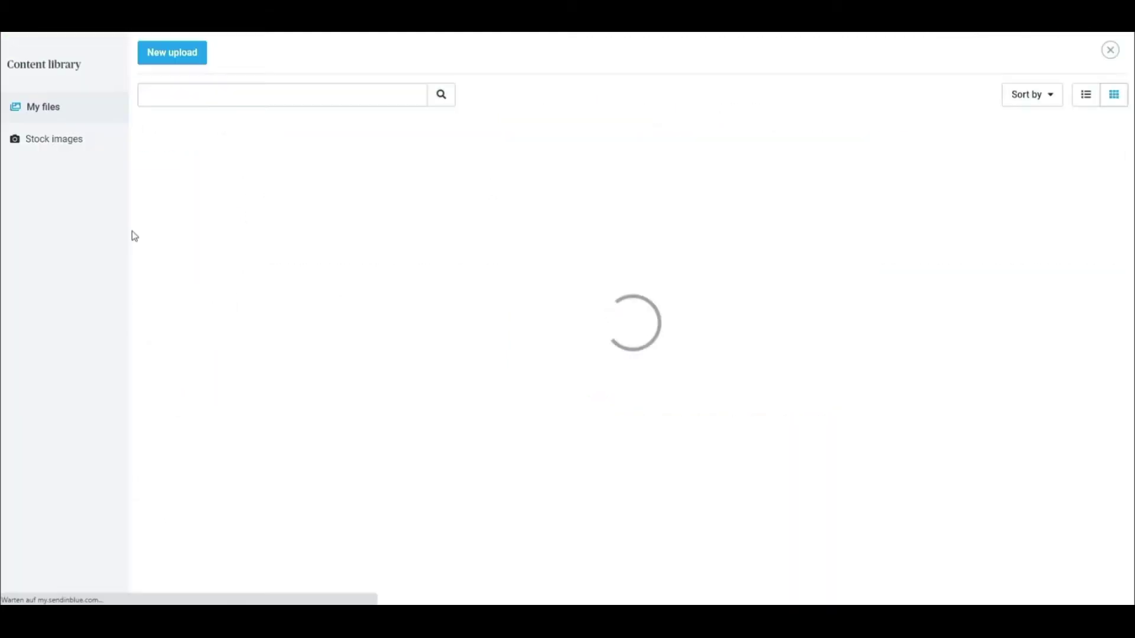
pyautogui.click(82, 152)
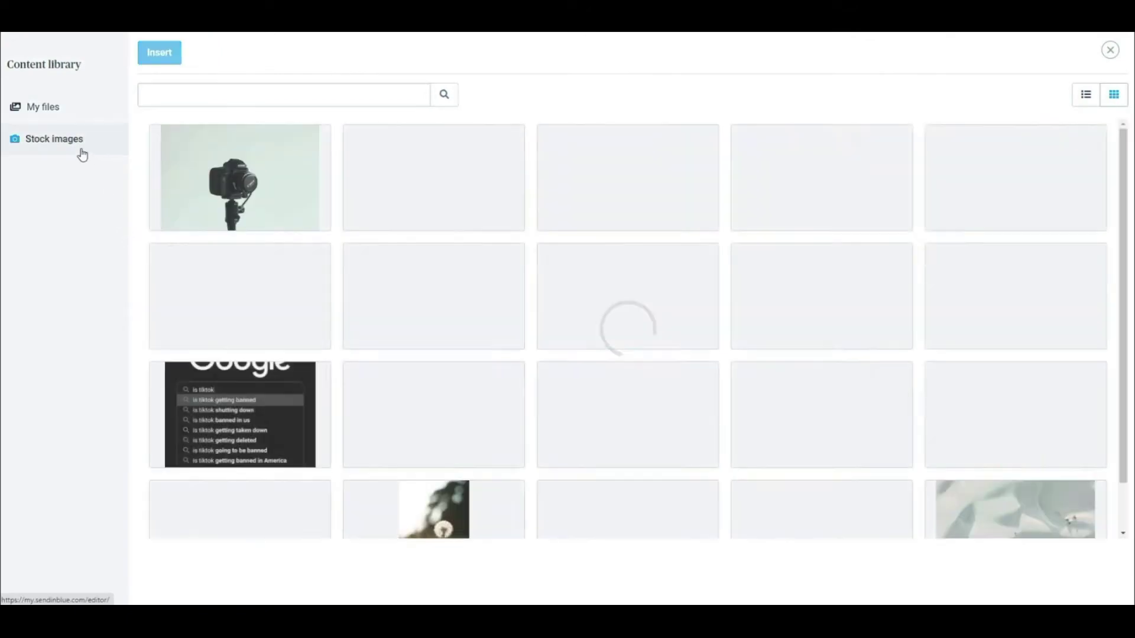
pyautogui.click(200, 102)
pyautogui.write('welcome')
pyautogui.press('Return')
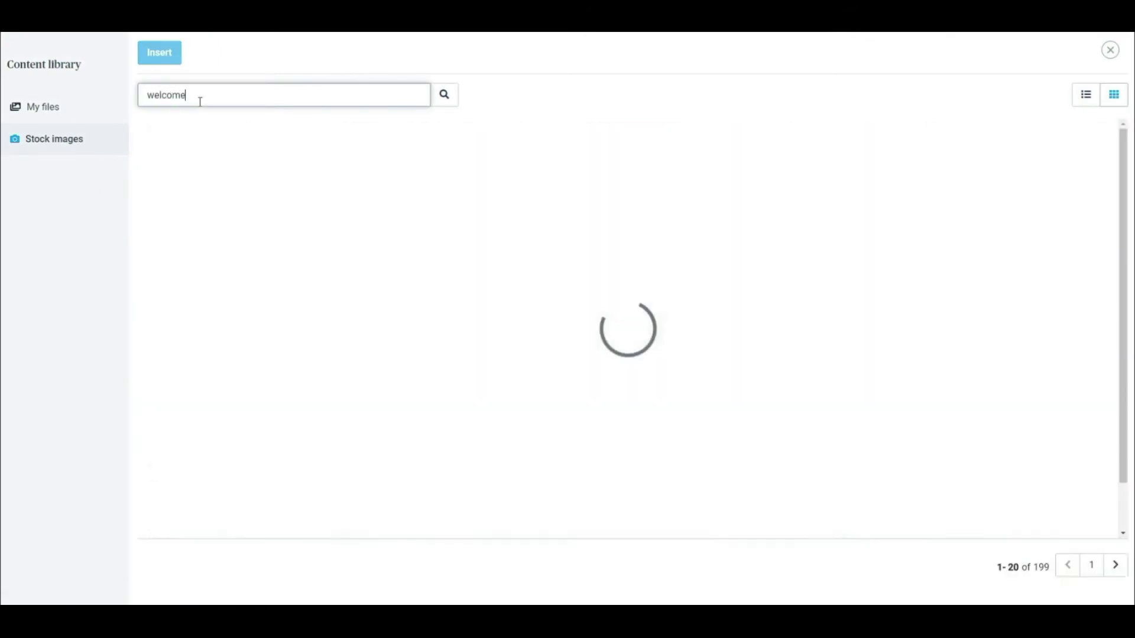
pyautogui.click(233, 177)
pyautogui.click(158, 52)
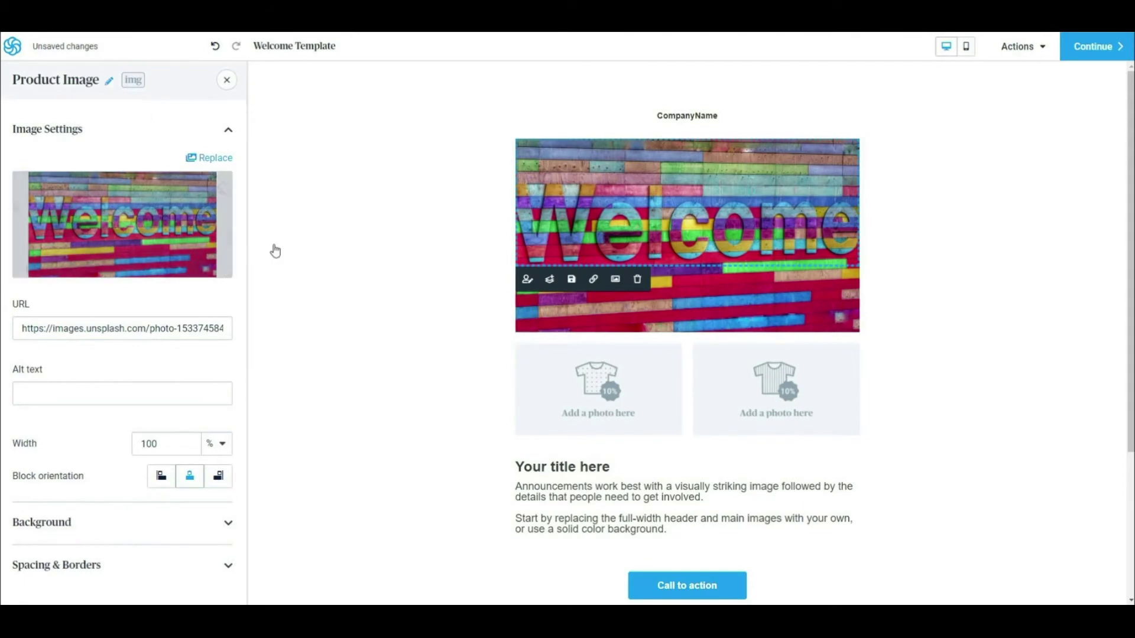
# - Delete the row with the two small T-shirt photo placeholders below the Welcome image
pyautogui.click(408, 385)
pyautogui.click(325, 453)
pyautogui.click(430, 182)
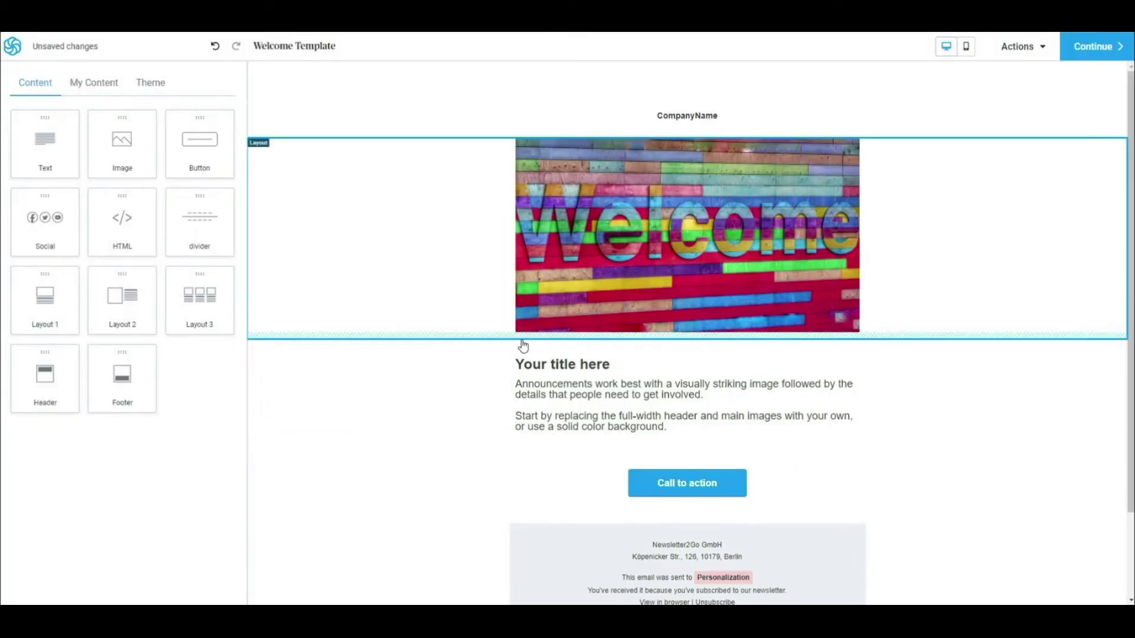
# - Replace the sub headline "Your title here" with "Welcome!"
pyautogui.click(543, 363)
pyautogui.tripleClick(543, 363)
pyautogui.write('Welcome!')
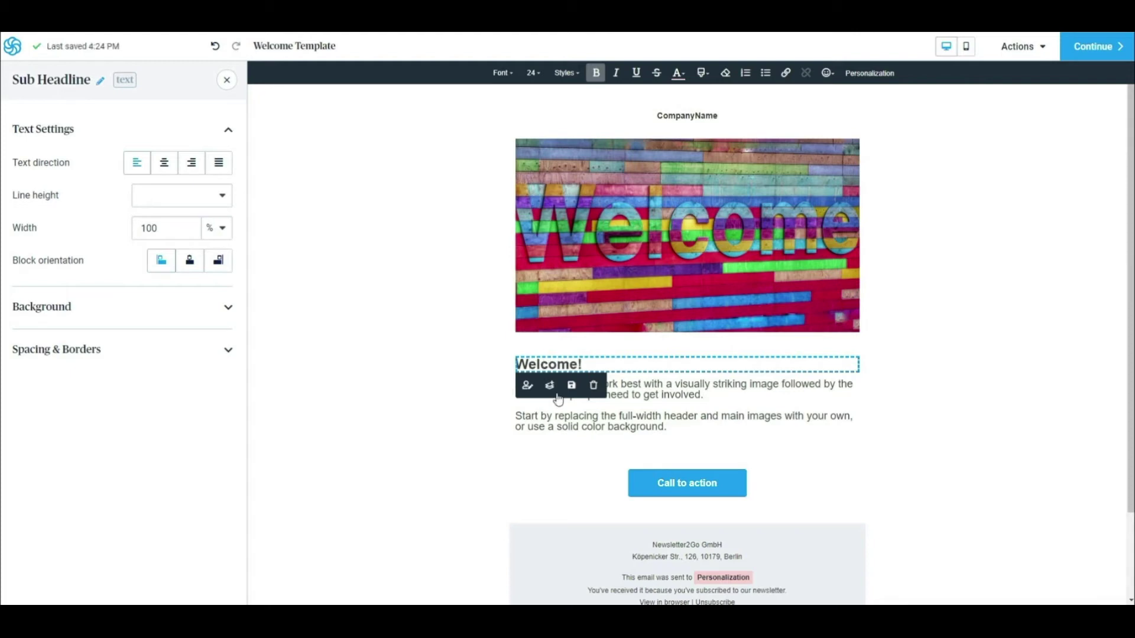
# - Replace the main text with a paragraph beginning "We are pleased that you have decided to subscribe to our newsletter" and increase its line height
pyautogui.click(667, 427)
pyautogui.moveTo(667, 427); pyautogui.dragTo(518, 384)
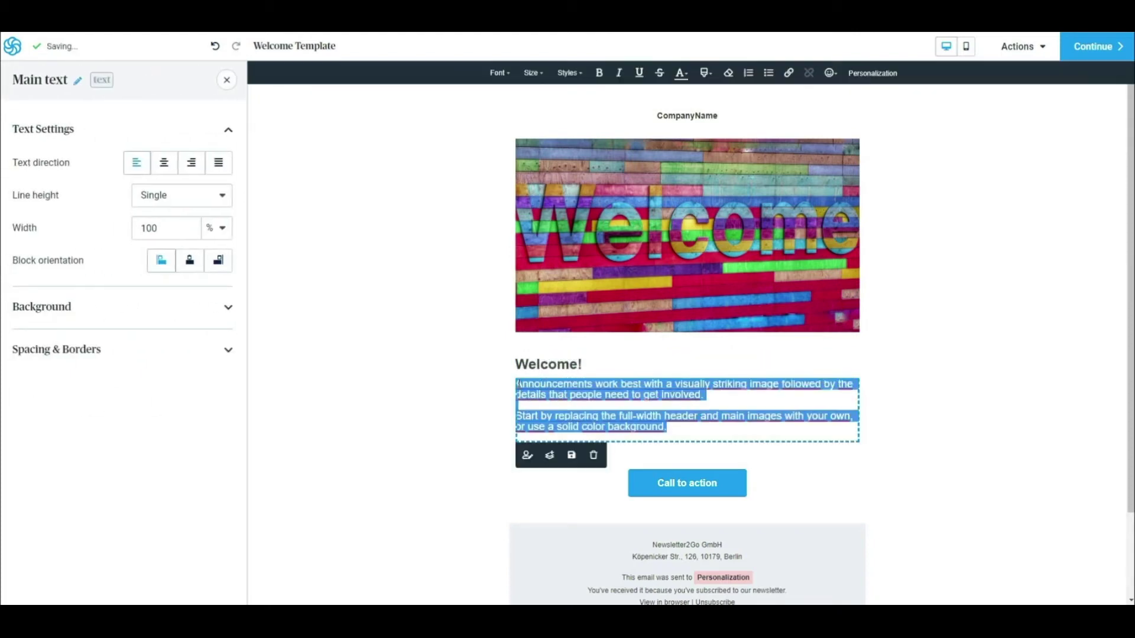
pyautogui.write('We are pleased that you have decided to subscribe to our newsletter. In order to show you right away what you will experience with us, we have collected the most popular articles and activities for you. Take your tim to look around our blog and explore the world of CompanyExample!')
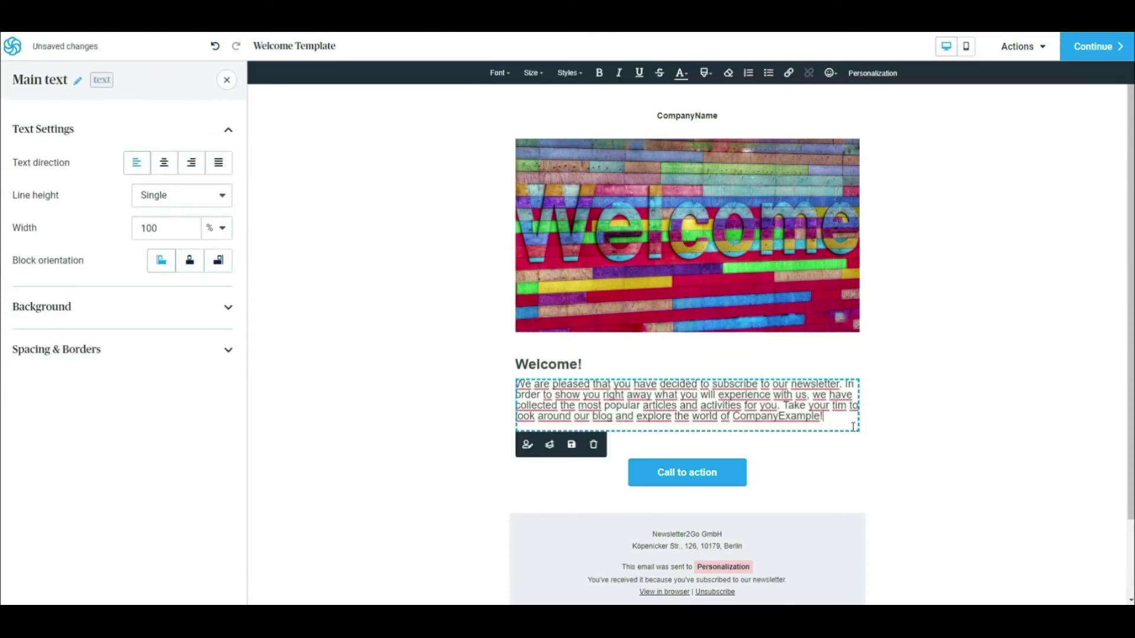
pyautogui.click(222, 195)
pyautogui.click(200, 226)
pyautogui.click(924, 409)
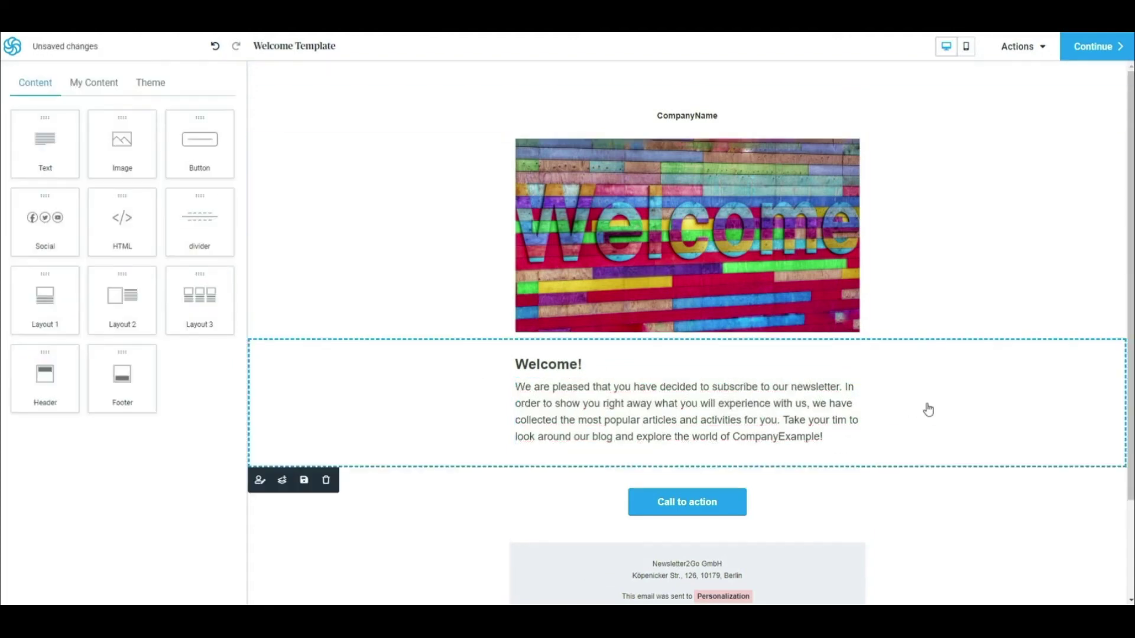
# - Change the call-to-action button's label to "Go To Our Blog"
pyautogui.click(687, 502)
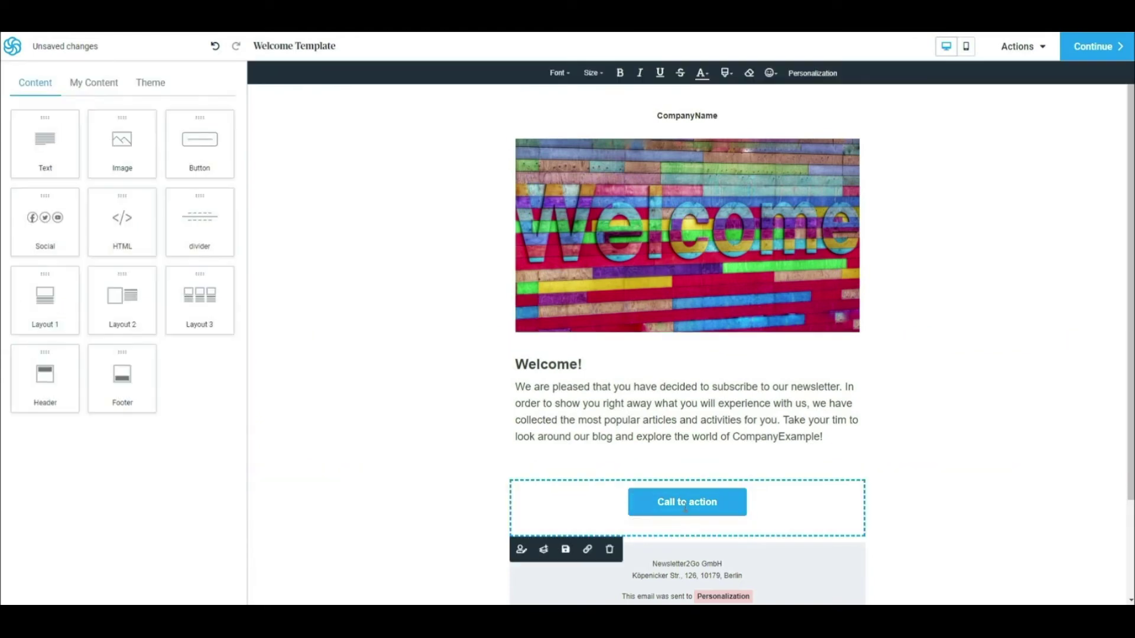
pyautogui.write('Go')
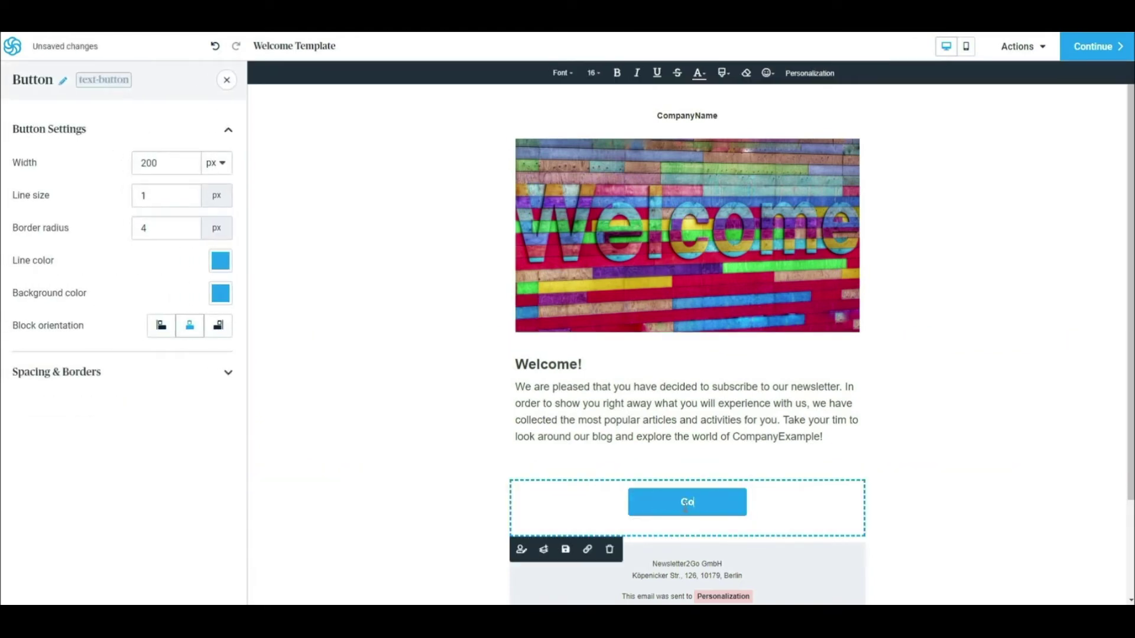
pyautogui.write(' To Our Blog')
pyautogui.click(976, 473)
pyautogui.click(680, 513)
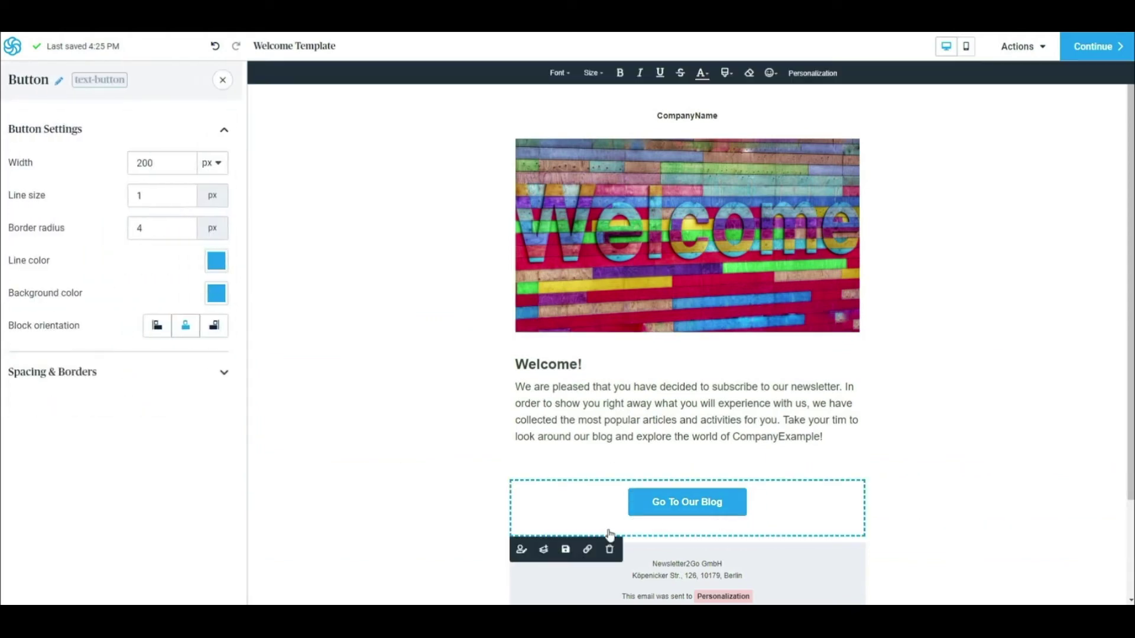
pyautogui.click(587, 549)
pyautogui.click(612, 169)
pyautogui.write('www')
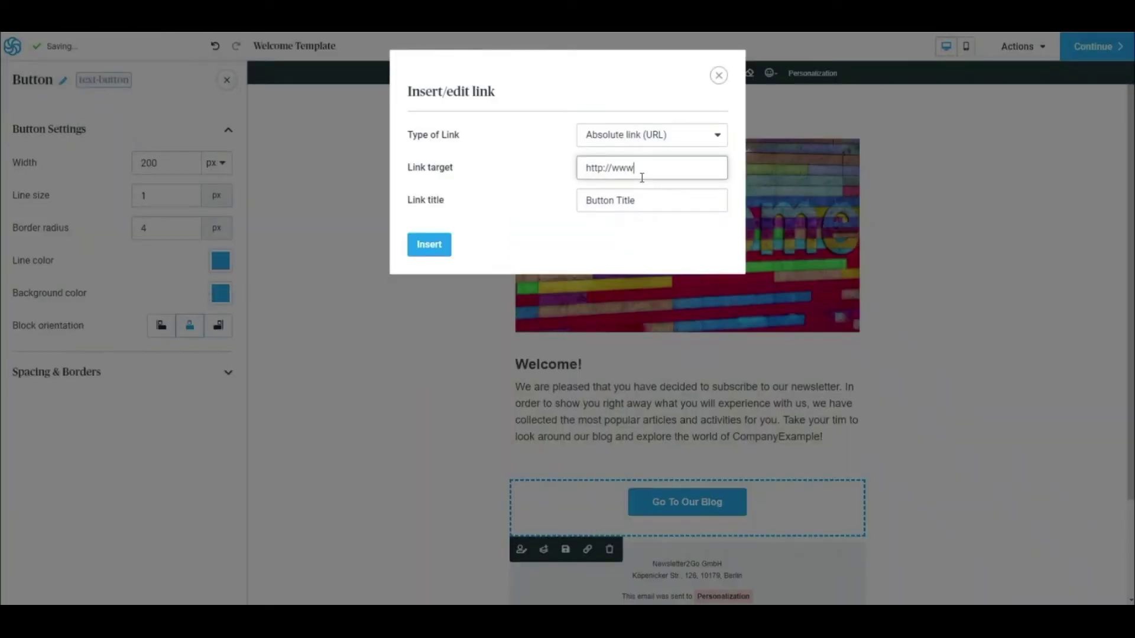
pyautogui.write('.company.com/blog')
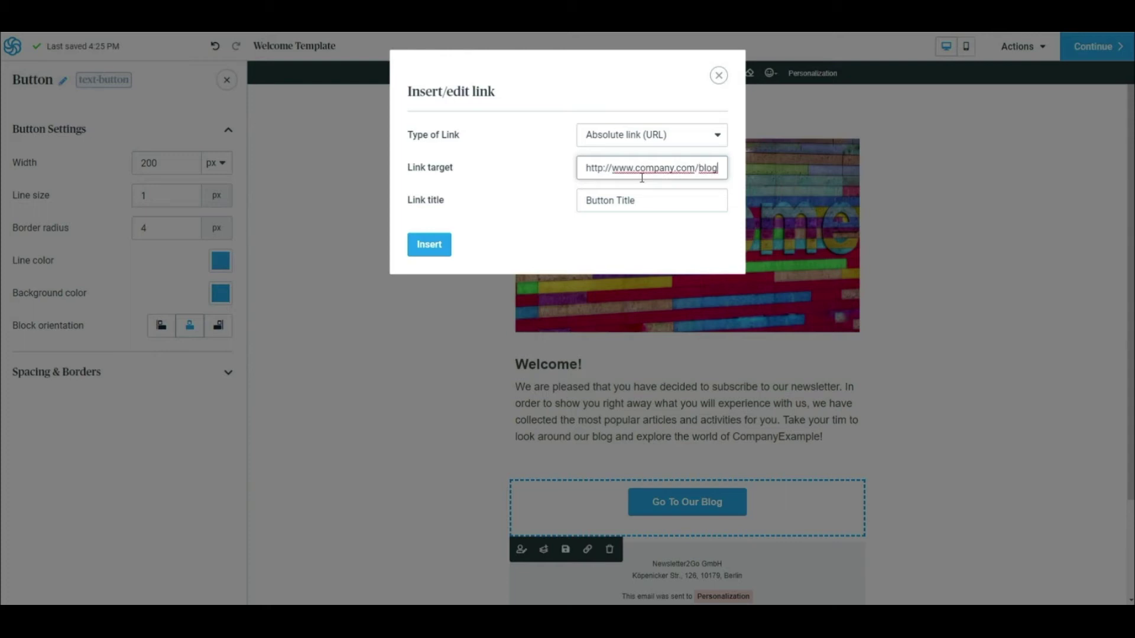
pyautogui.moveTo(646, 201); pyautogui.dragTo(589, 197)
pyautogui.write('Go To Our Blog')
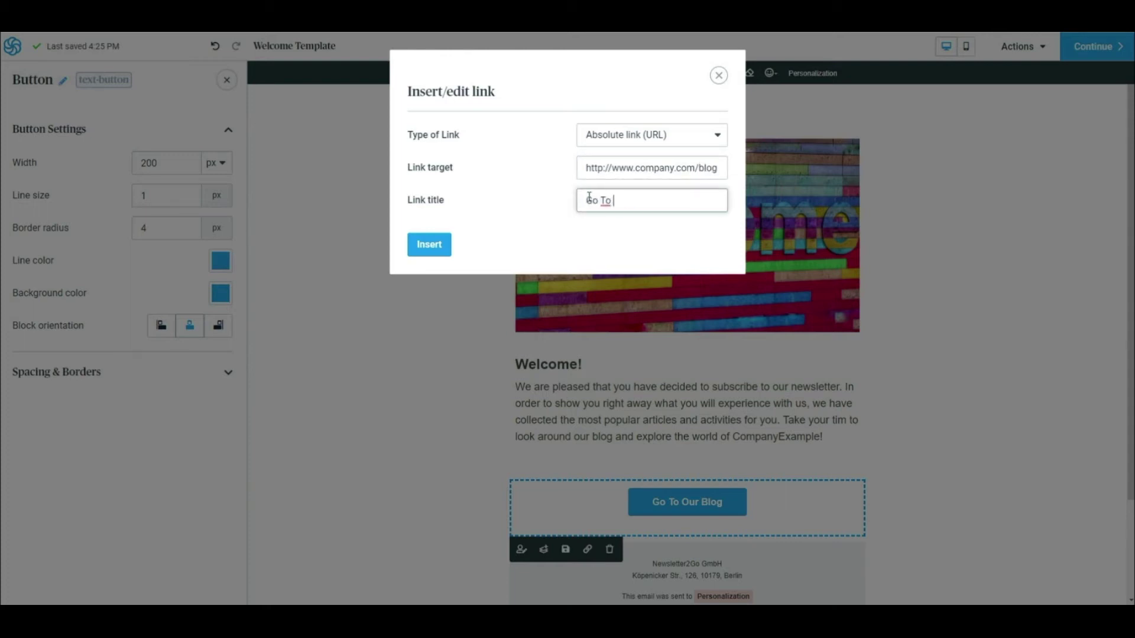
pyautogui.click(432, 245)
pyautogui.click(919, 366)
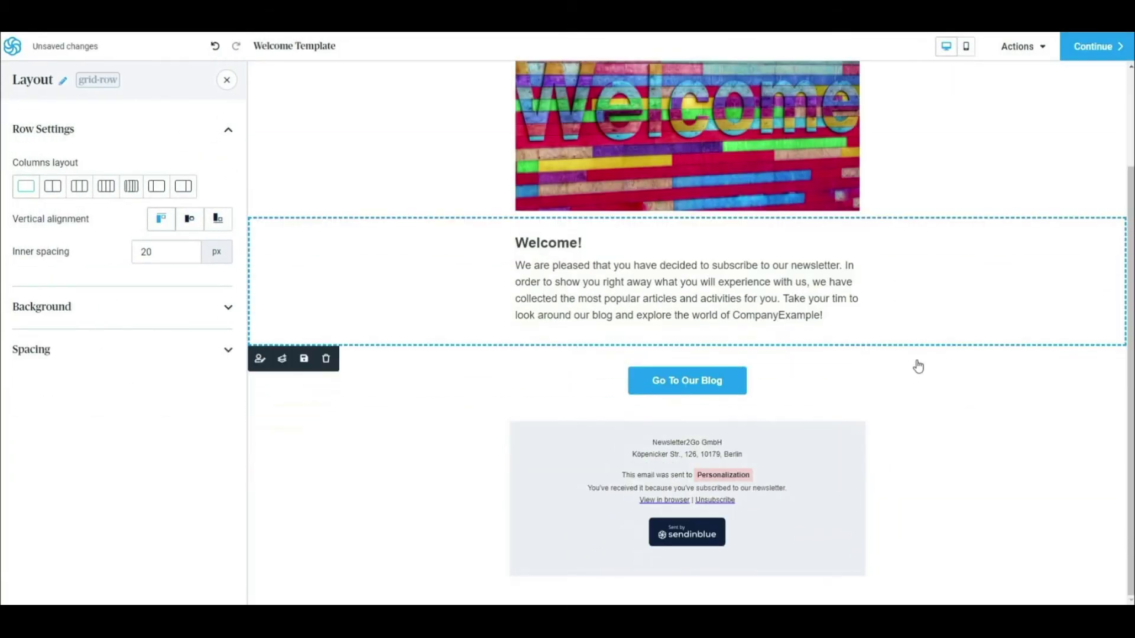
# - Finish the email design, review its preview, and save and activate the template
pyautogui.click(1097, 58)
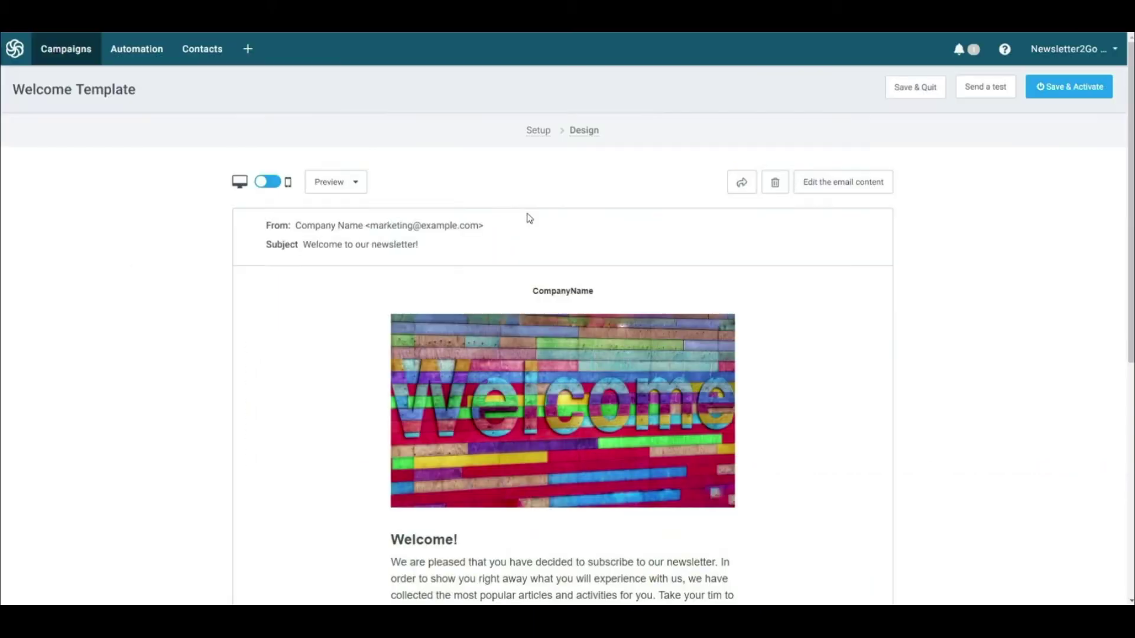
pyautogui.scroll(-5, 528, 216)
pyautogui.scroll(4, 528, 216)
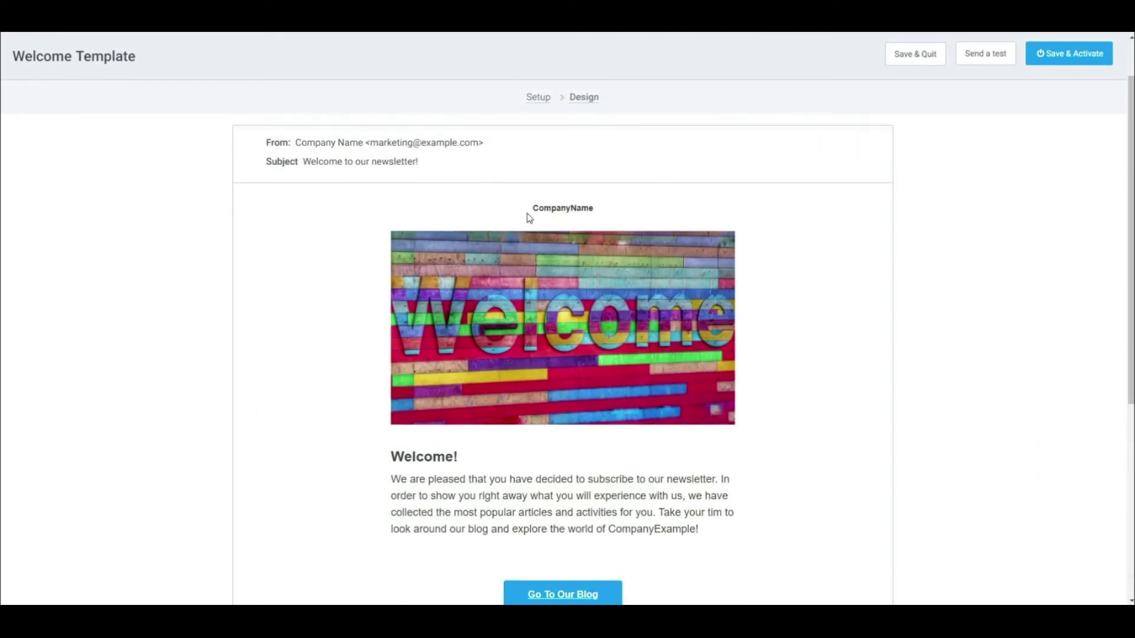
pyautogui.click(1070, 57)
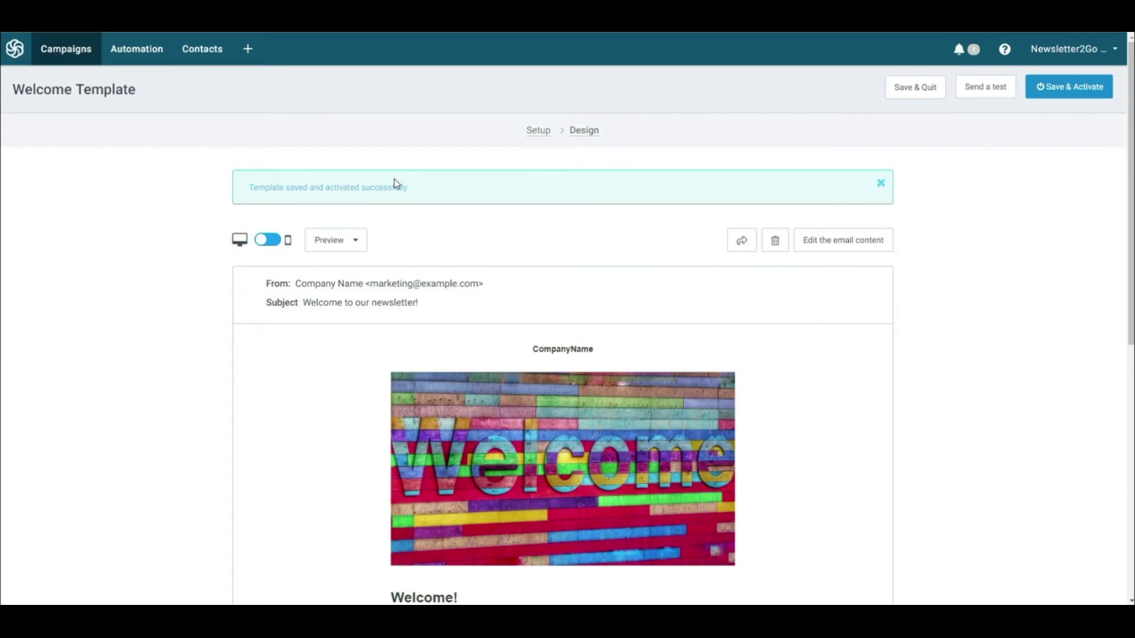
# - Create a new automation workflow of the Welcome Message type
pyautogui.click(131, 53)
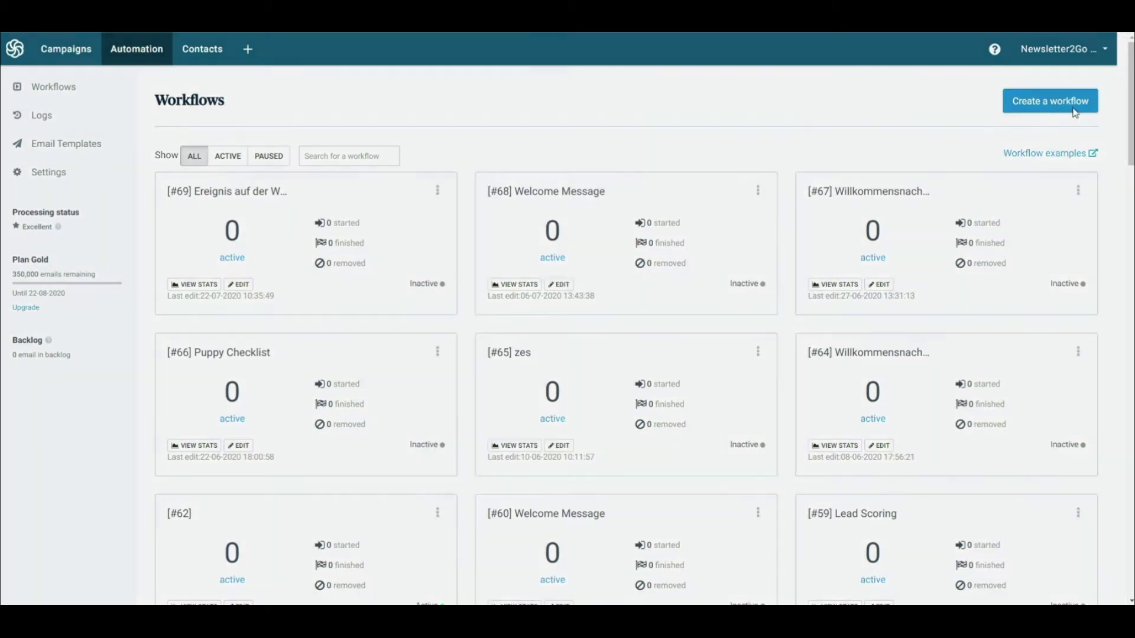
pyautogui.click(1074, 112)
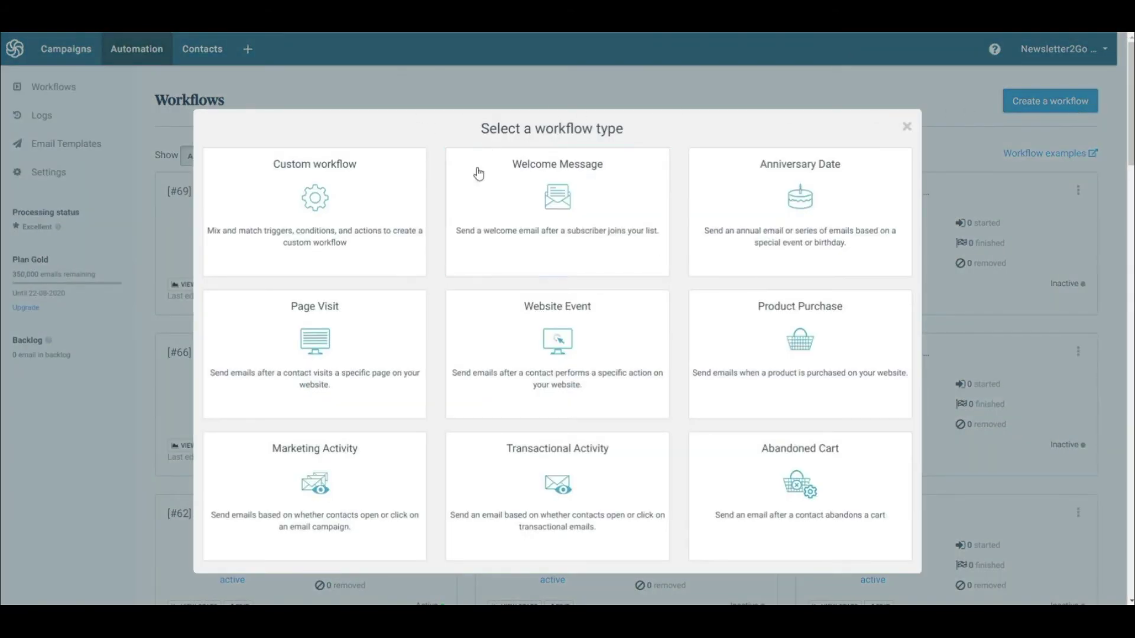
pyautogui.click(570, 231)
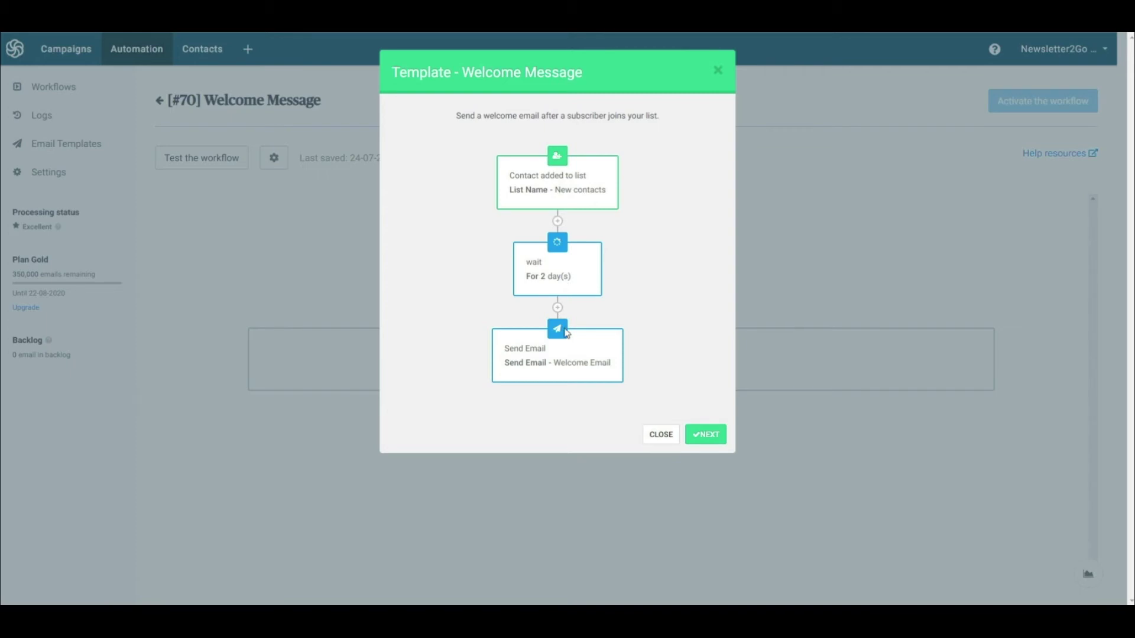
# - Set the workflow to start when a contact is added to the "Tips & Offers" list
pyautogui.click(708, 439)
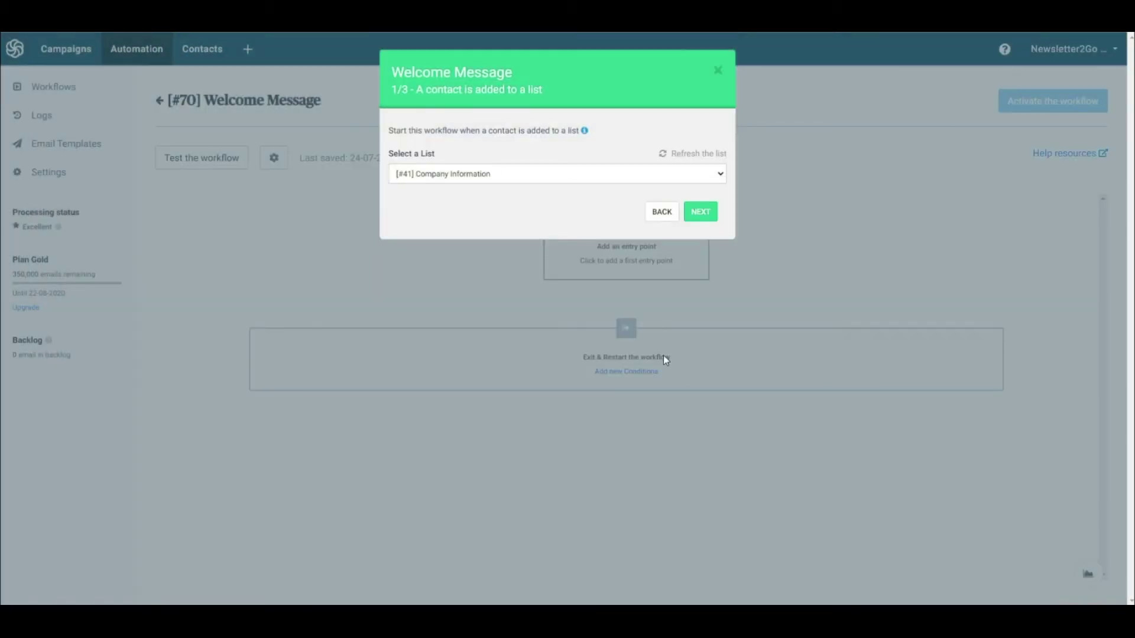
pyautogui.click(593, 181)
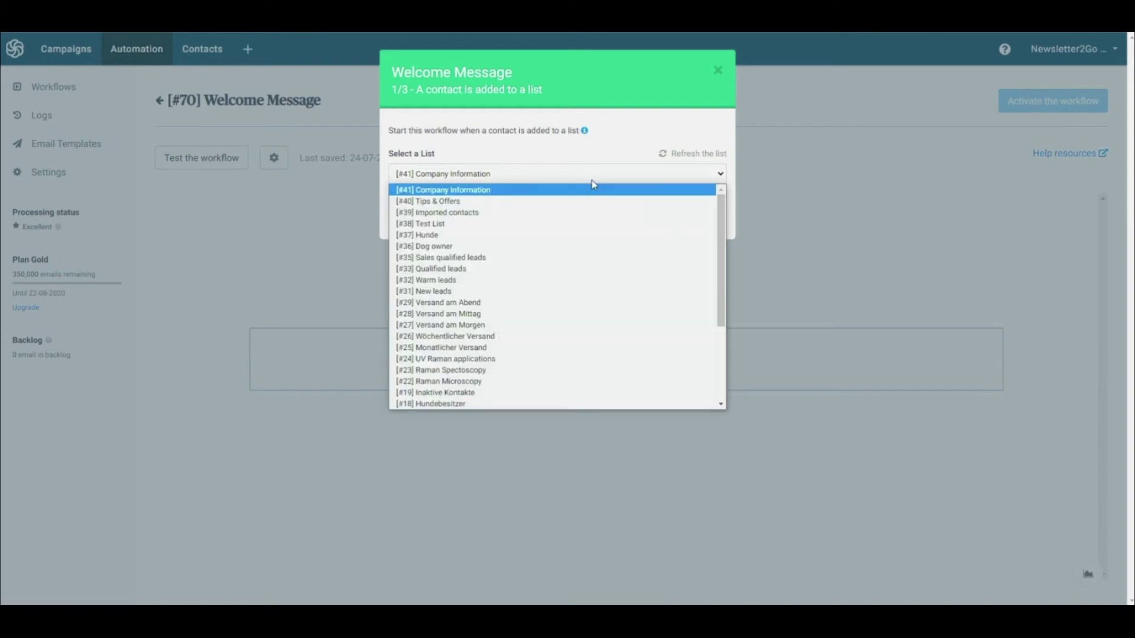
pyautogui.click(459, 201)
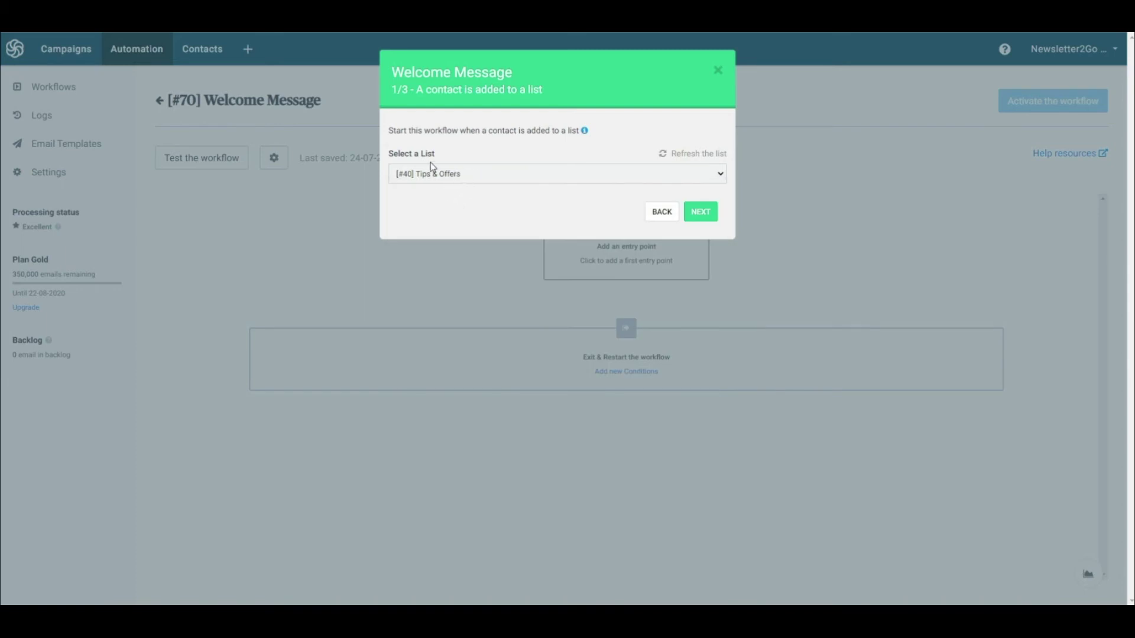
pyautogui.click(707, 218)
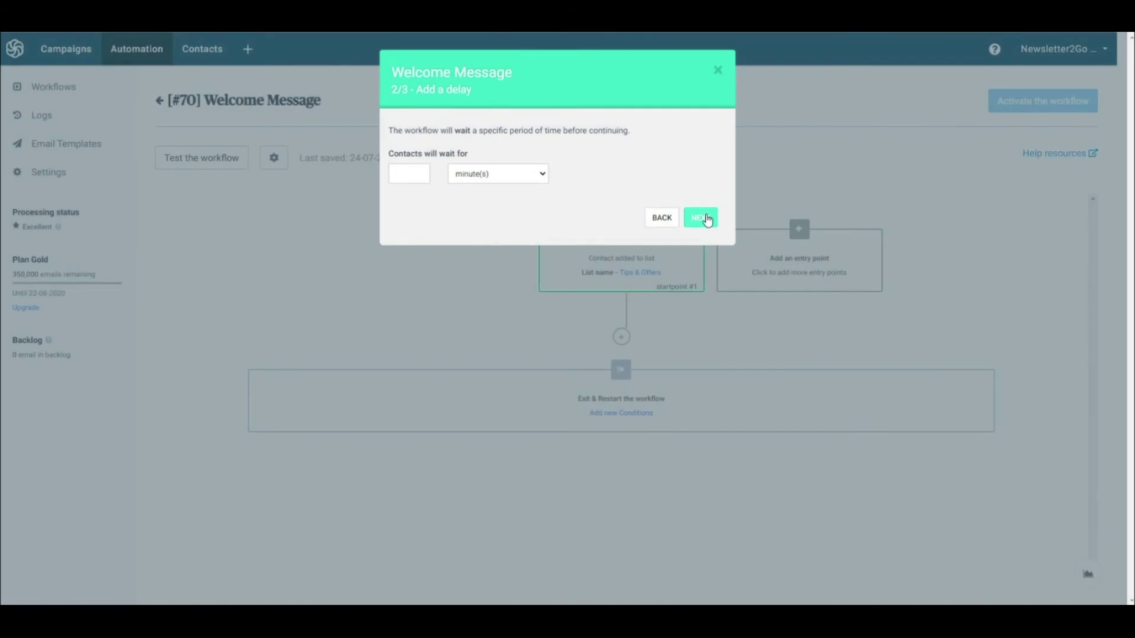
# - Add a delay of 1 minute before the workflow continues
pyautogui.click(414, 175)
pyautogui.click(451, 185)
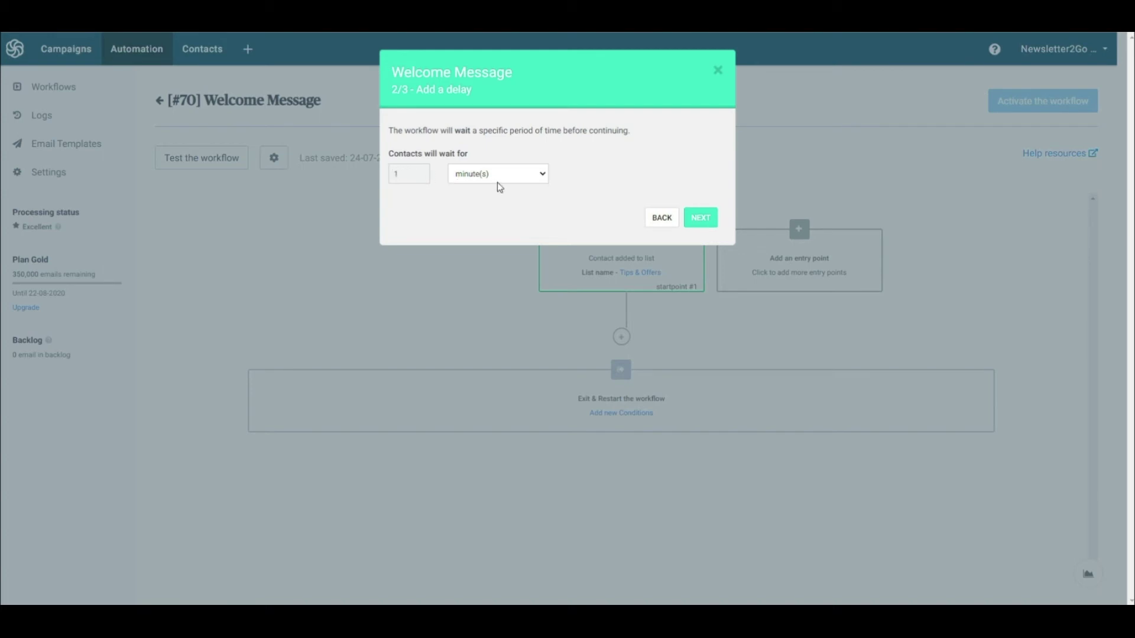
pyautogui.click(525, 179)
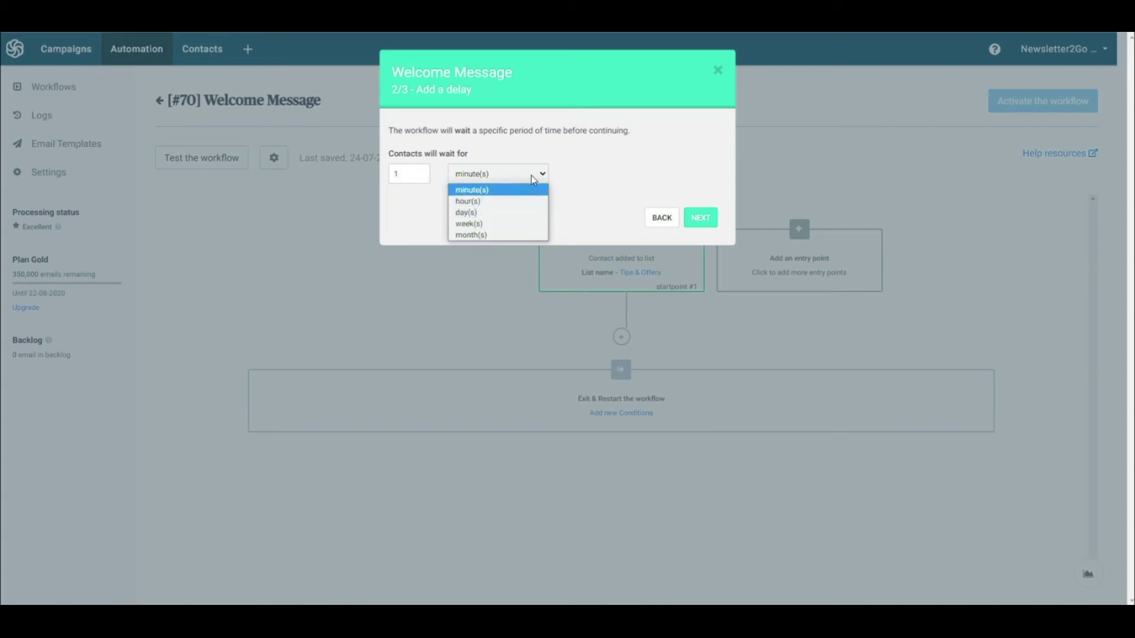
pyautogui.click(540, 190)
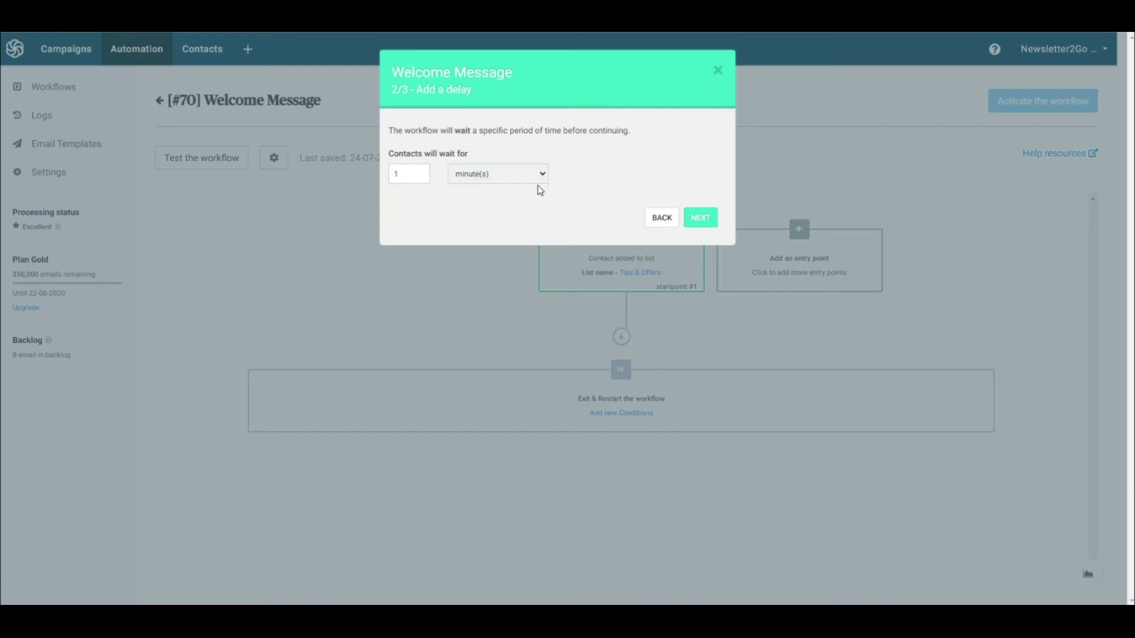
pyautogui.click(697, 220)
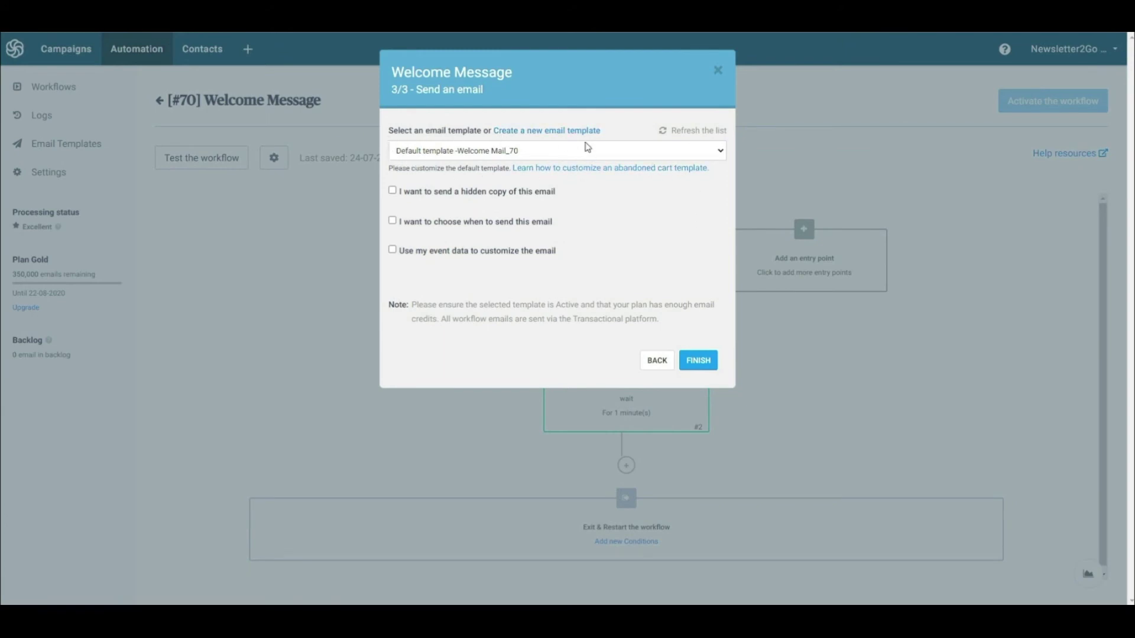
# - Choose "Welcome Template" as the email to send and add a hidden copy to the marketing team's e-mail address as specific recipient
pyautogui.click(720, 152)
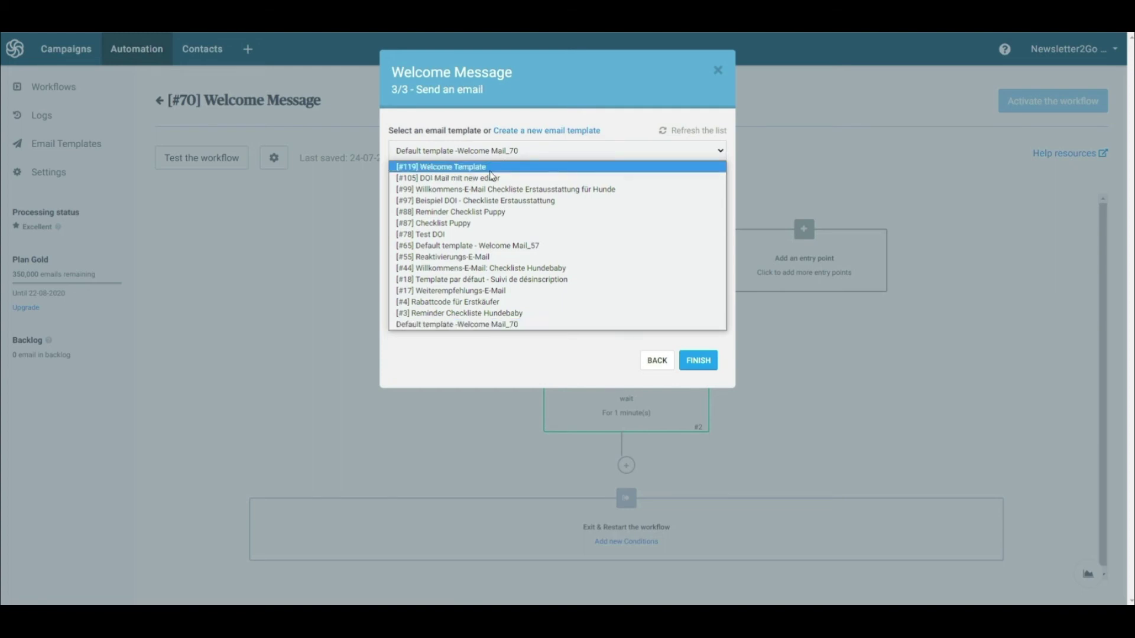
pyautogui.click(454, 168)
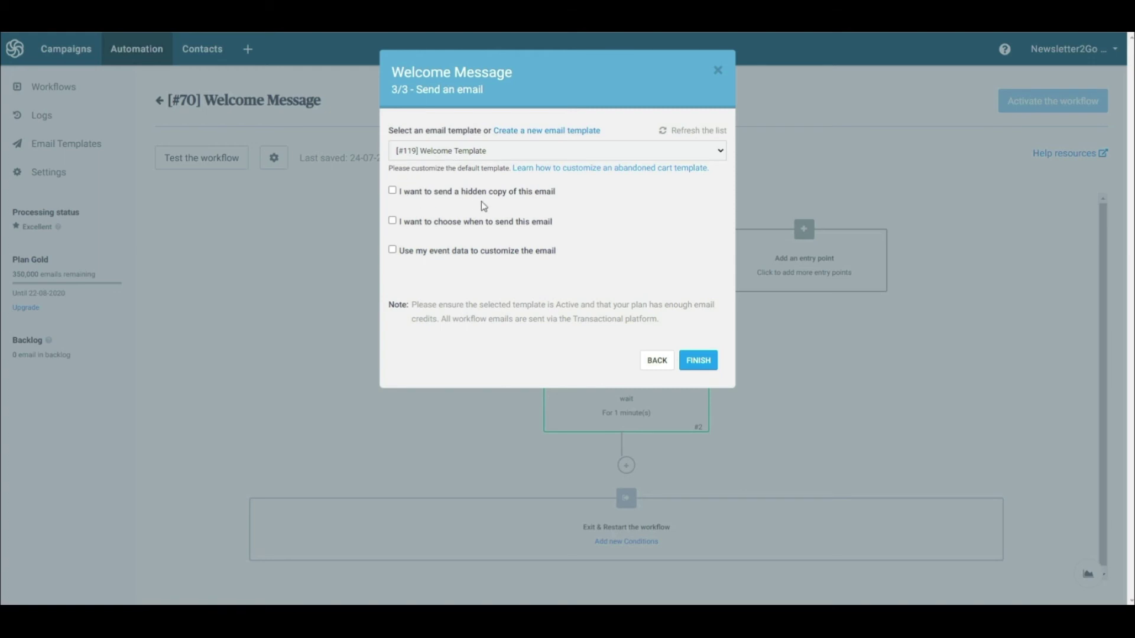
pyautogui.click(392, 191)
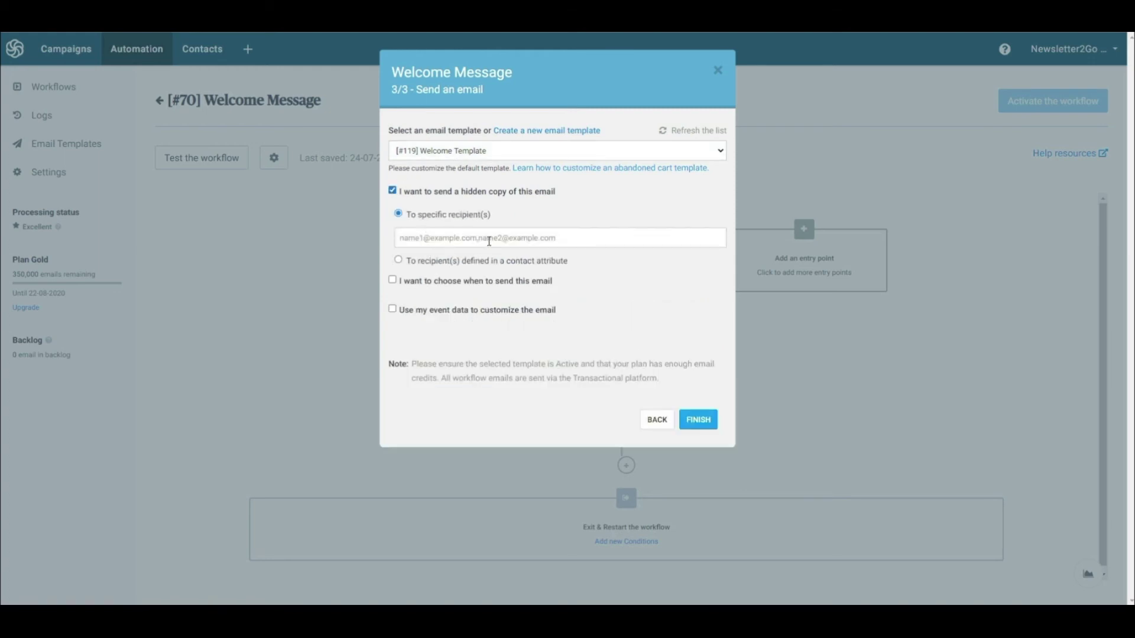
pyautogui.click(449, 241)
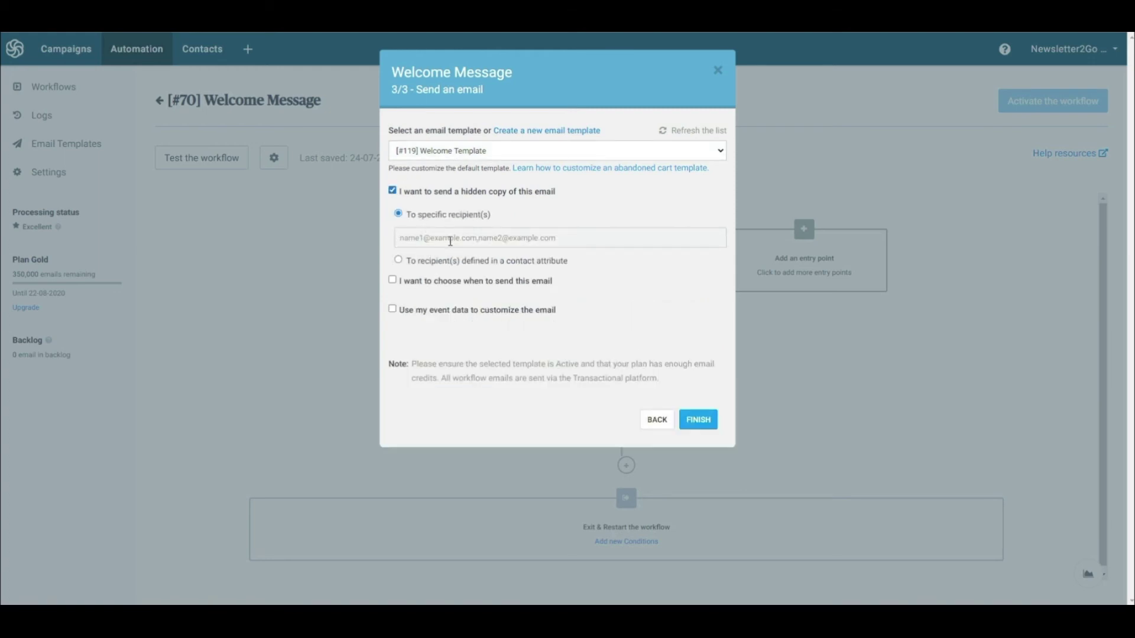
pyautogui.write('marketing@e')
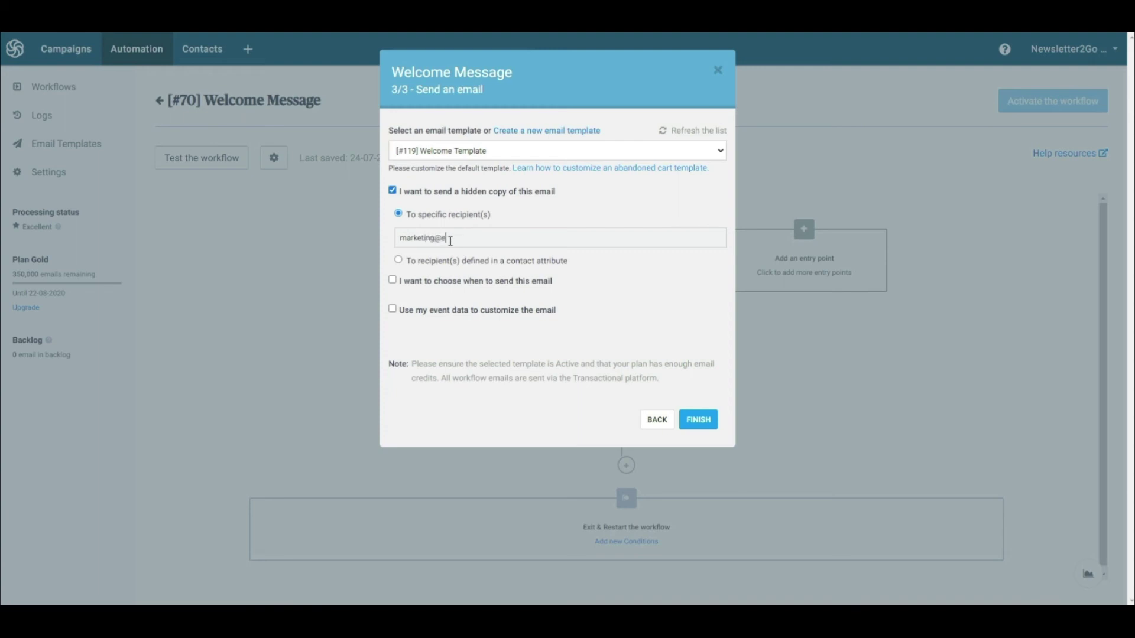
pyautogui.write('xample.com')
# - Look at the sending timeframe options, switch them off again, and finish the welcome email's setup
pyautogui.click(392, 280)
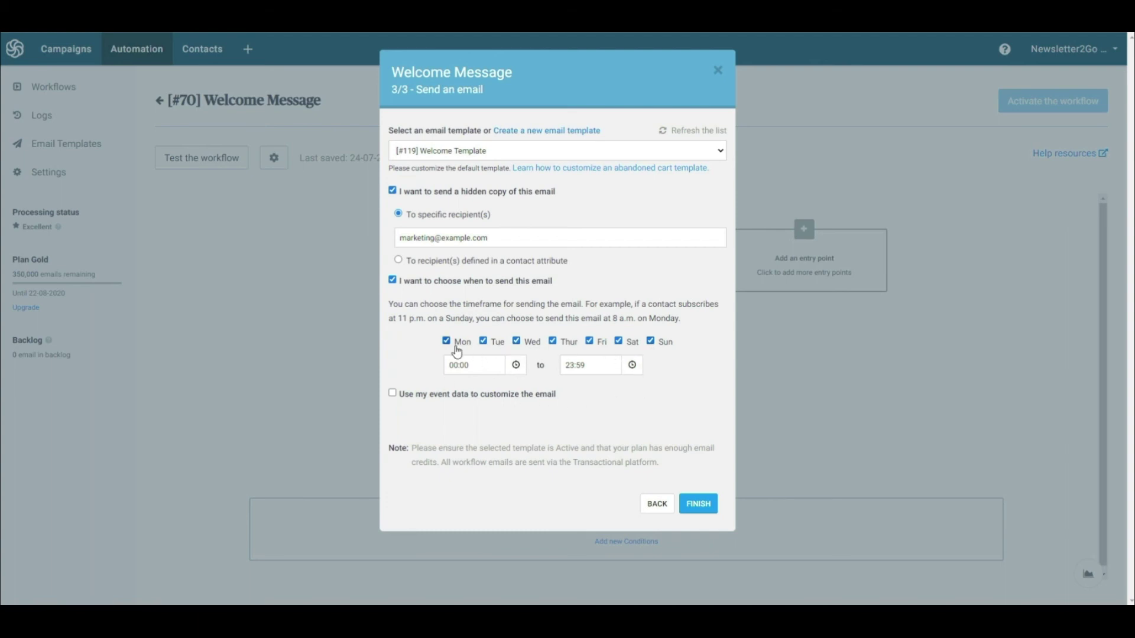
pyautogui.click(393, 282)
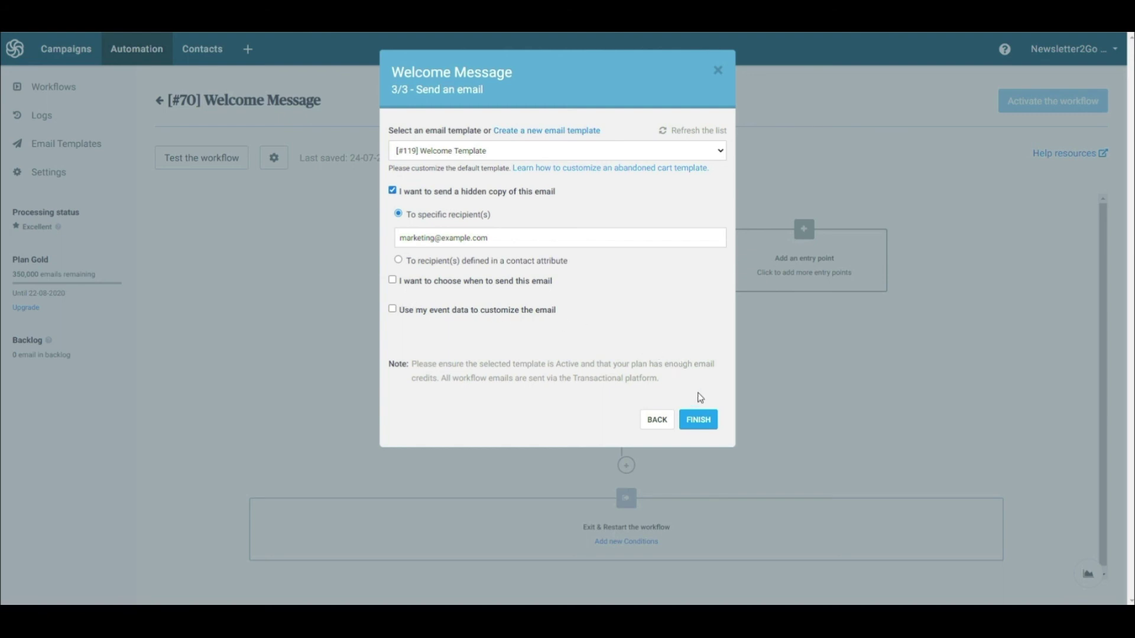
pyautogui.click(699, 421)
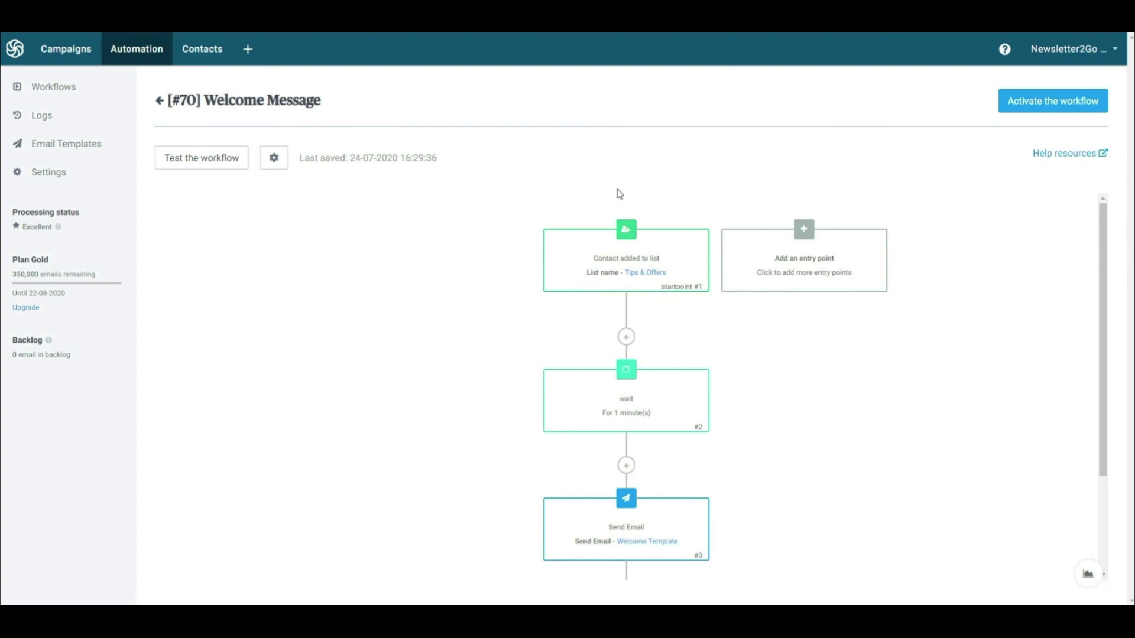
# - Review the completed Welcome Message workflow from entry point to email, and activate it
pyautogui.moveTo(708, 271)
pyautogui.scroll(-1, 707, 270)
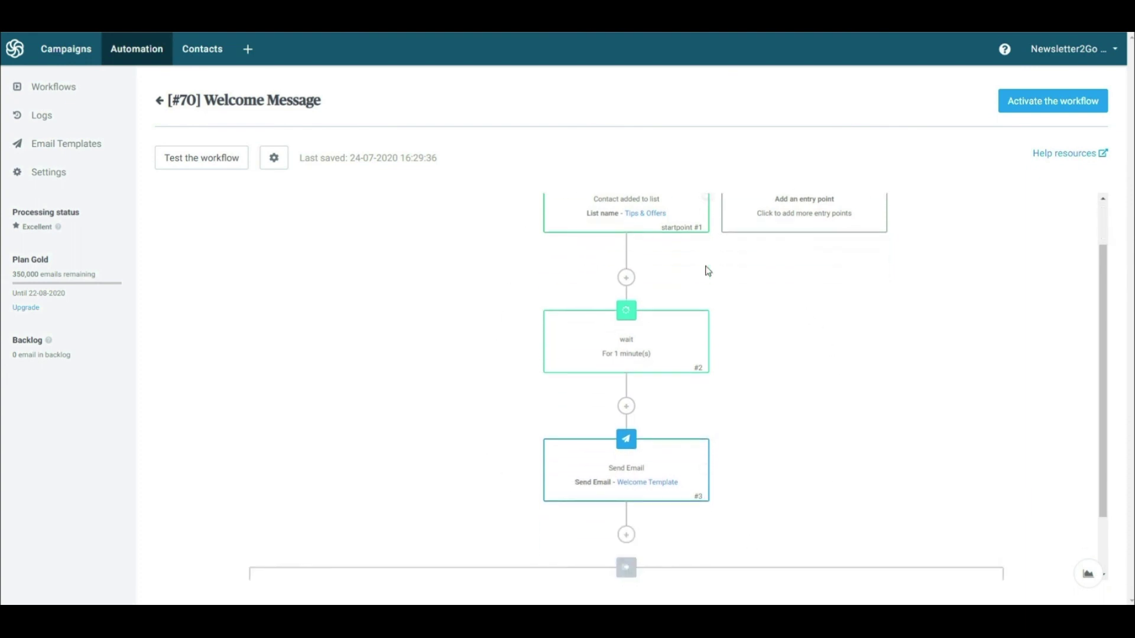
pyautogui.scroll(1, 708, 271)
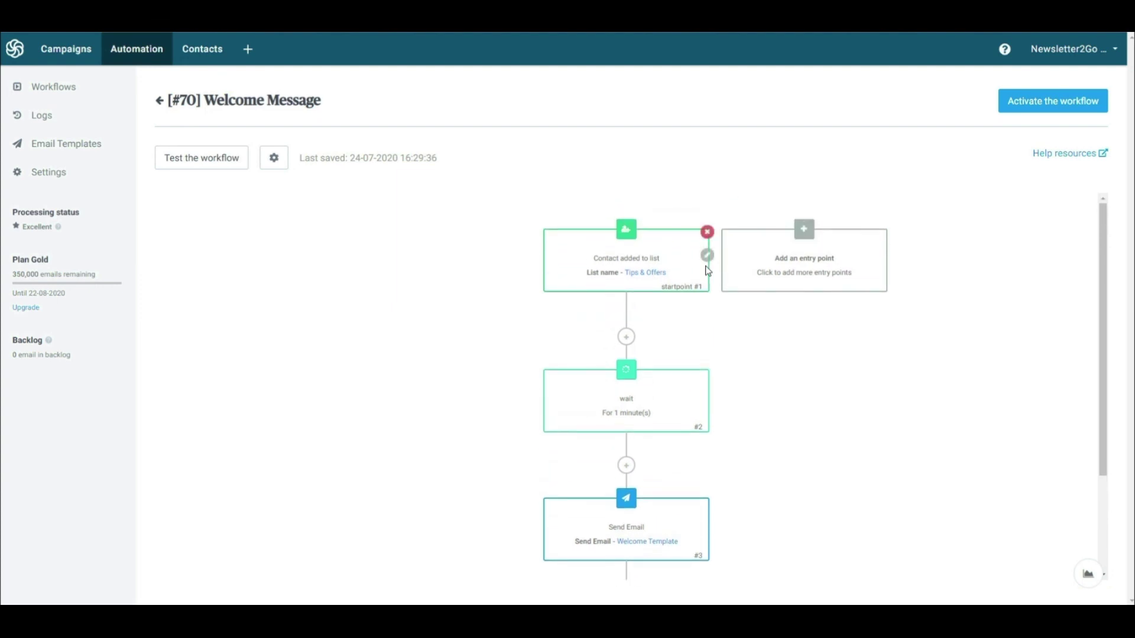
pyautogui.click(1050, 113)
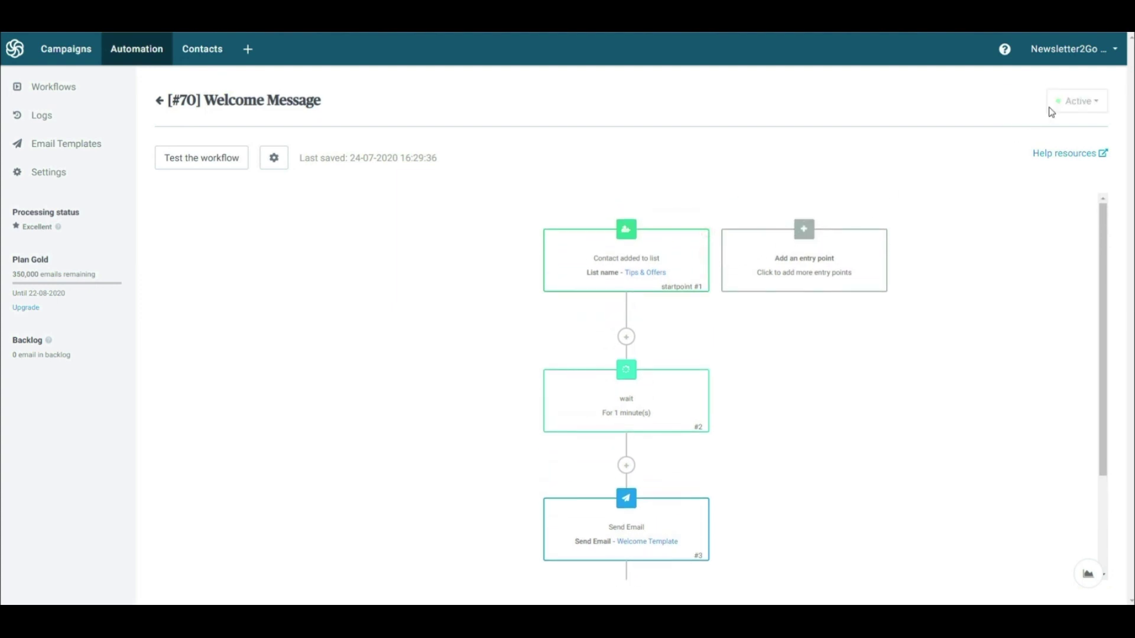